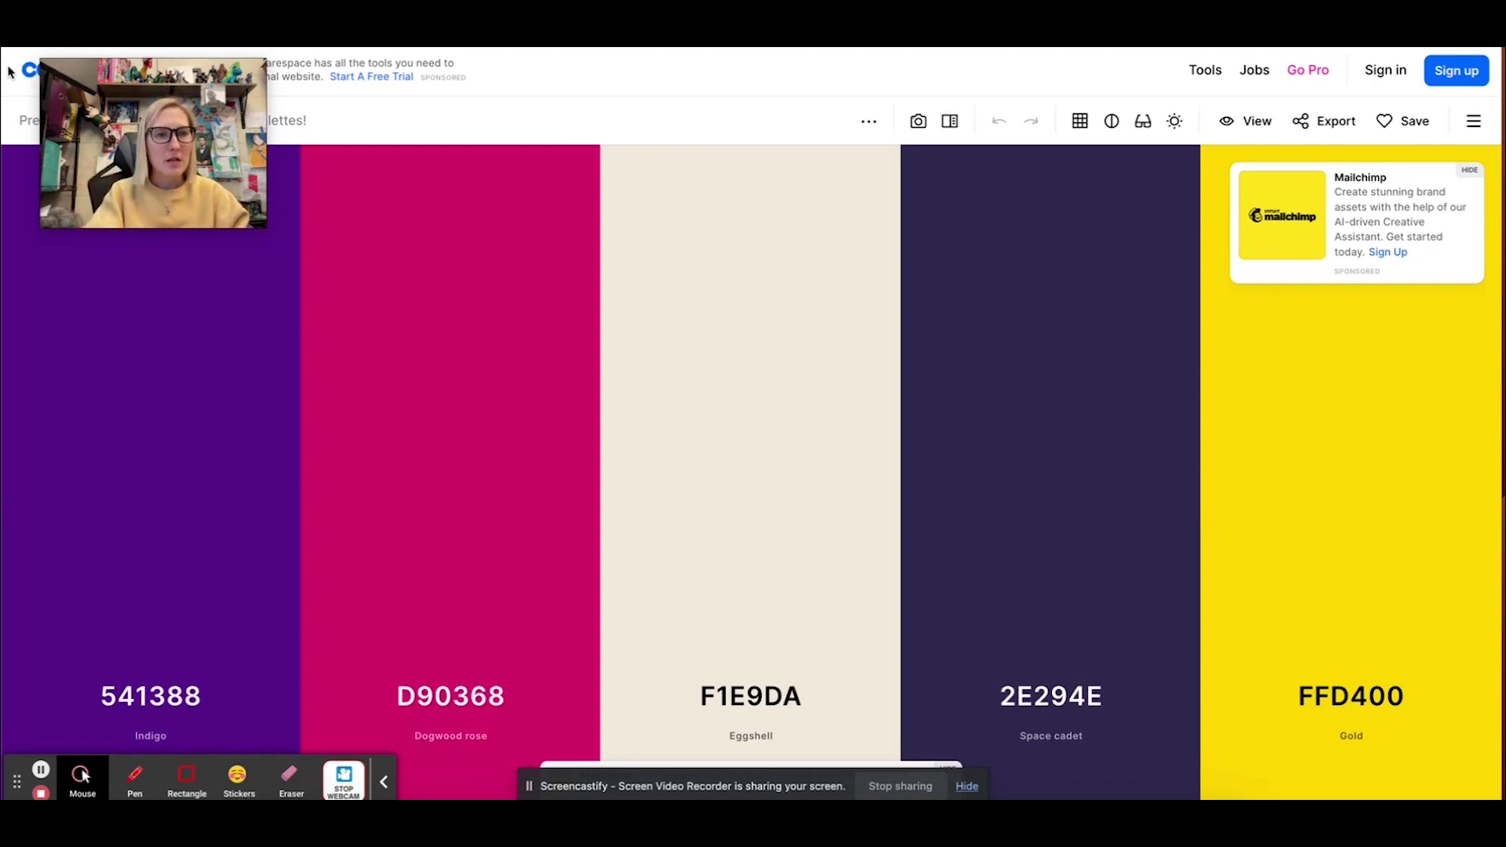
Step: Leave the Indigo-to-Gold palette via the Coolors logo to reach the home page
{"action": "left_click", "coordinate": [24, 77]}
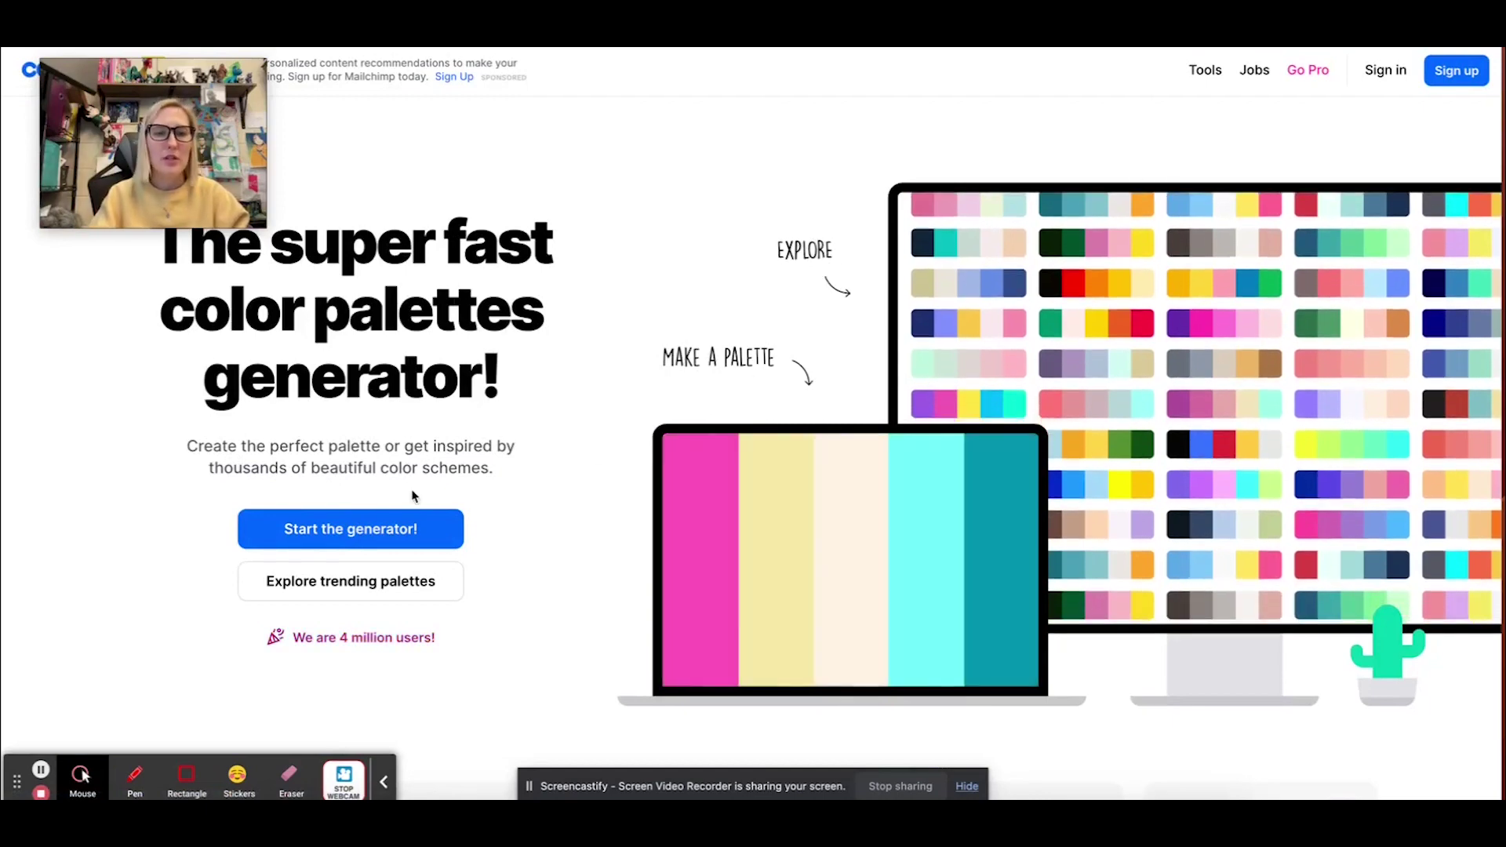
Step: Regenerate palettes until Dark purple–Aquamarine appears, then insert Mint 3EBF8D between Keppel and Emerald
{"action": "left_click", "coordinate": [382, 536]}
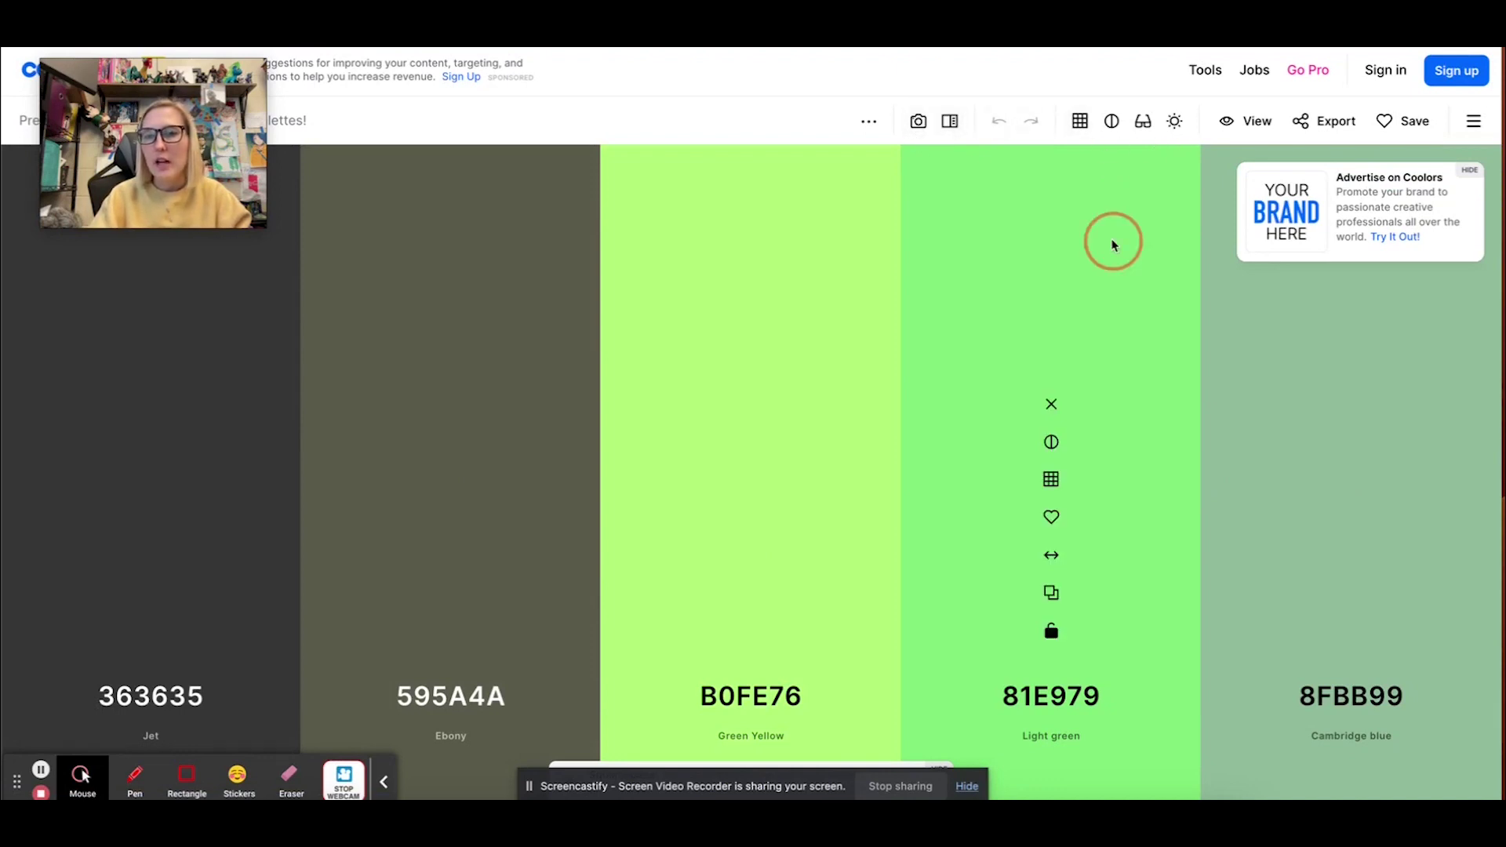
{"action": "mouse_move", "coordinate": [1336, 415]}
{"action": "key", "text": "space"}
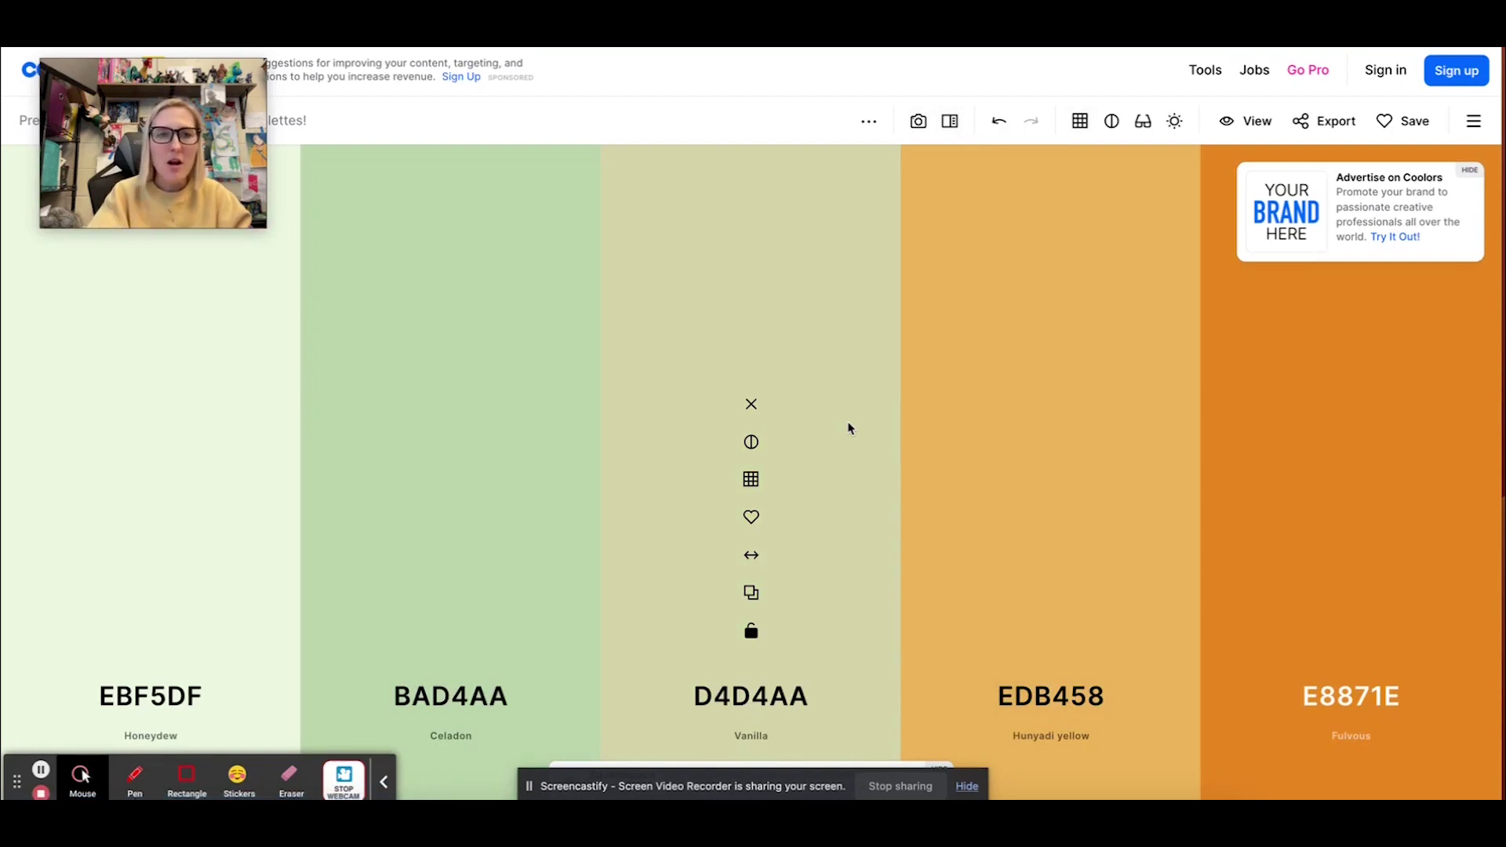
{"action": "key", "text": "space"}
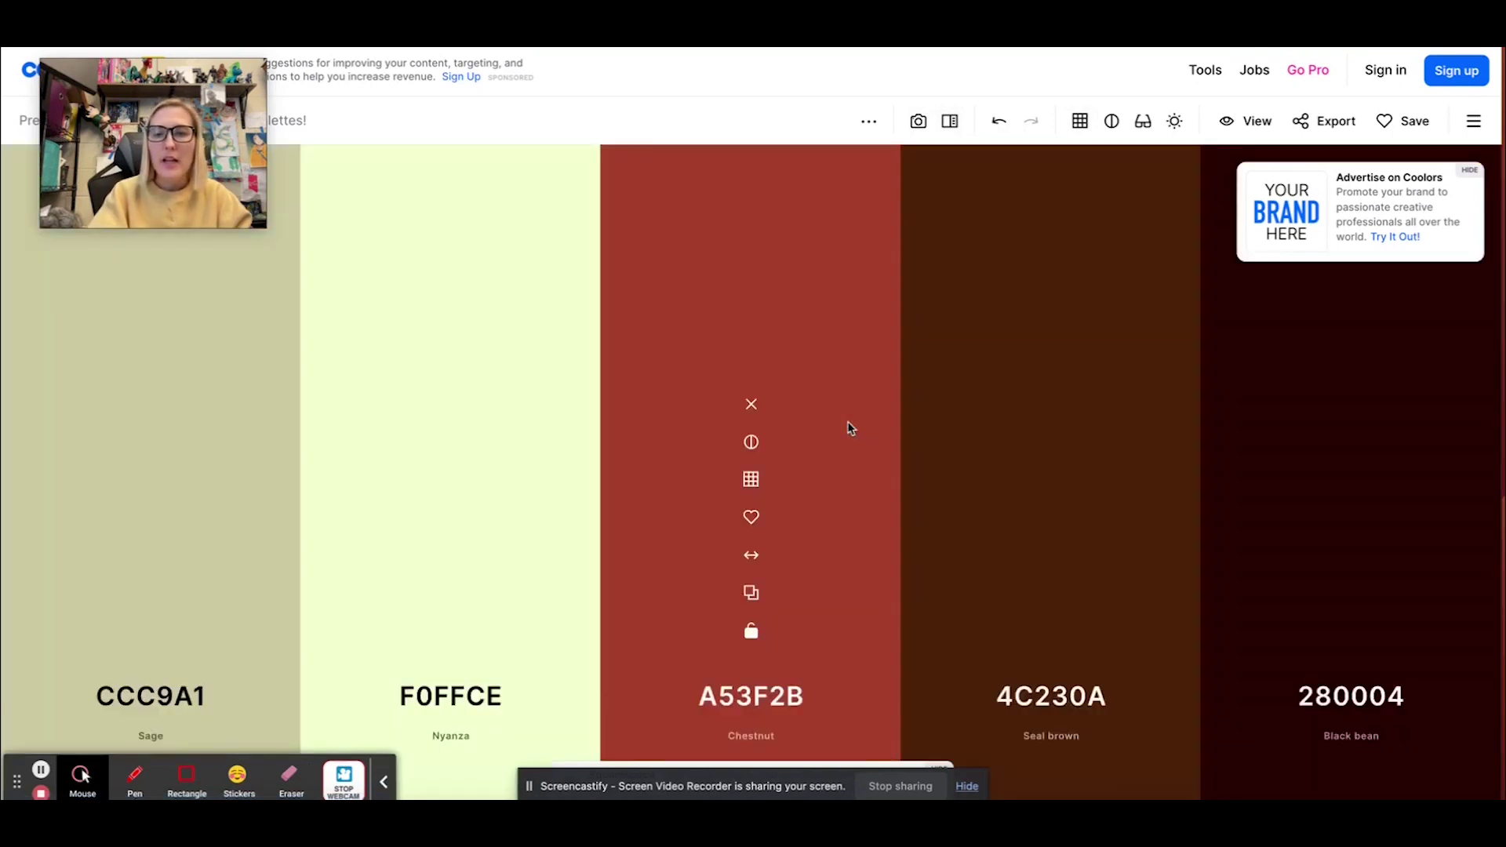
{"action": "key", "text": "space"}
{"action": "key", "text": "space"}
{"action": "key", "text": "space"}
{"action": "key", "text": "space"}
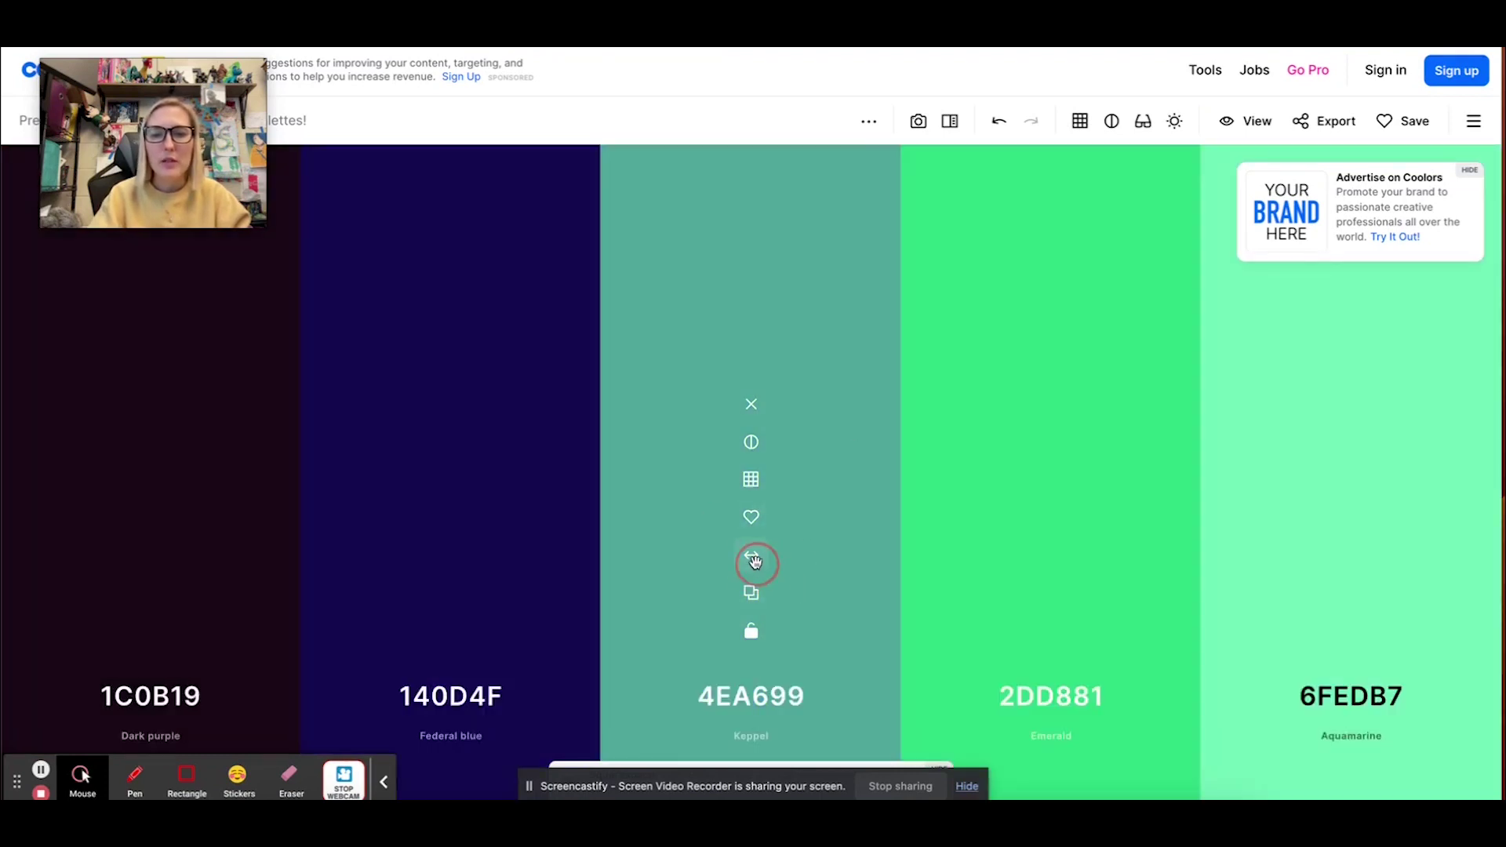
{"action": "mouse_move", "coordinate": [867, 621]}
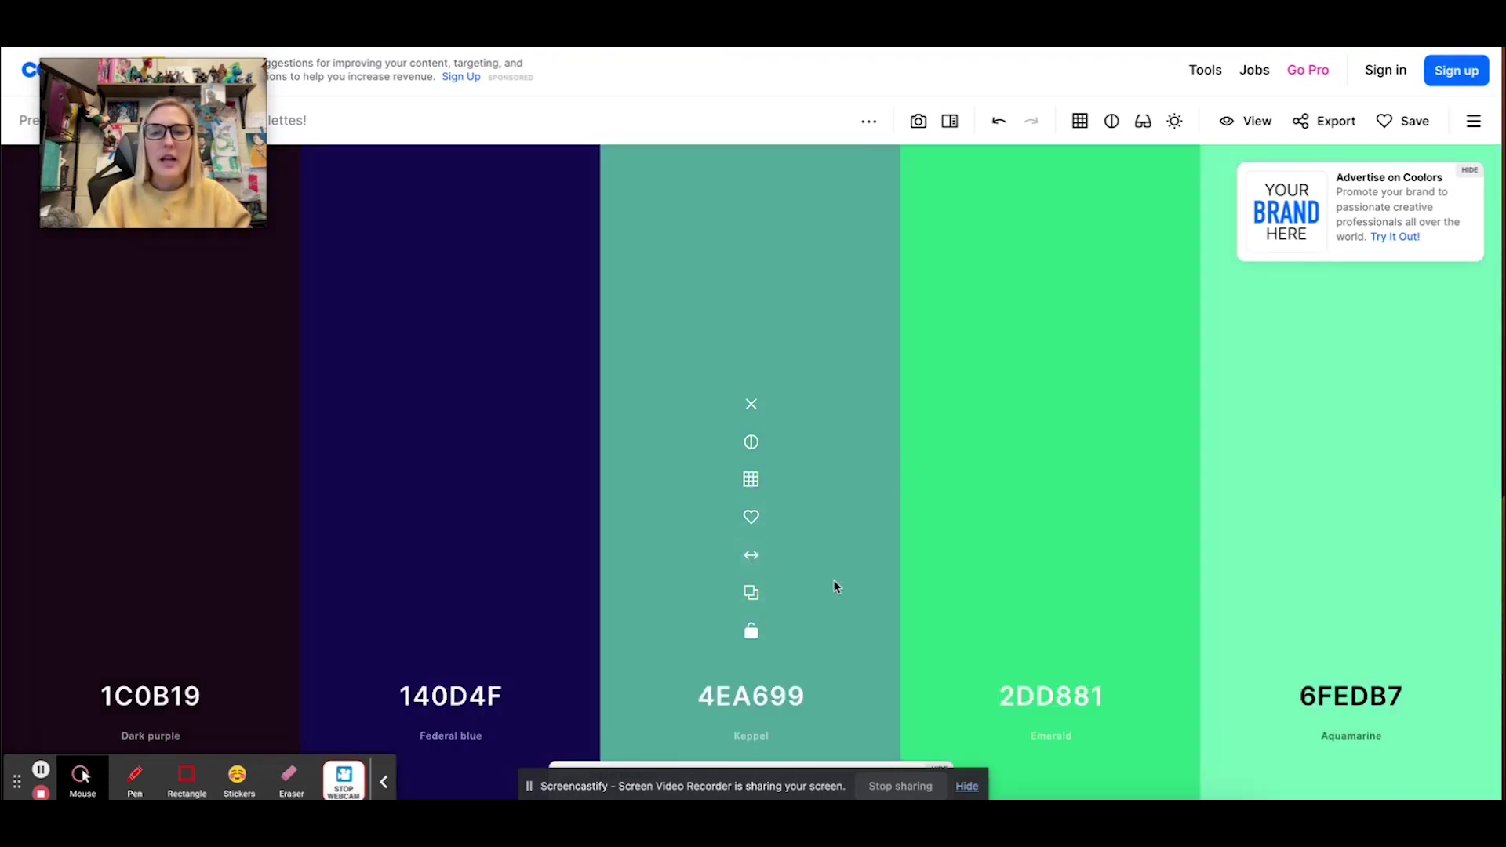
{"action": "left_click", "coordinate": [902, 477]}
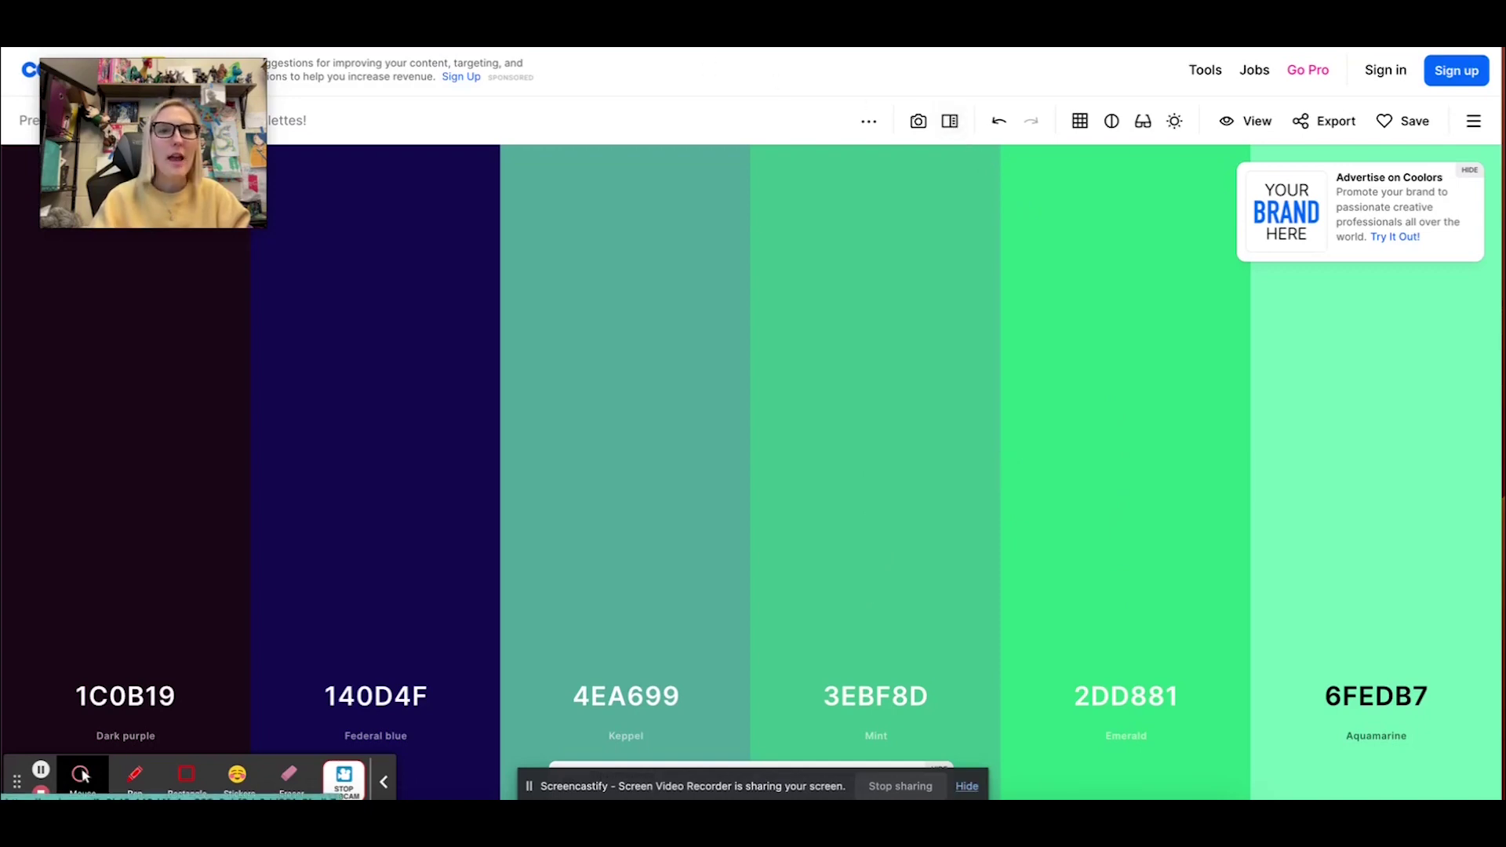
Step: Switch to Pixilart, dismiss the welcome tips and New Drawing dialog, and open the home page
{"action": "key", "text": "ctrl+Tab"}
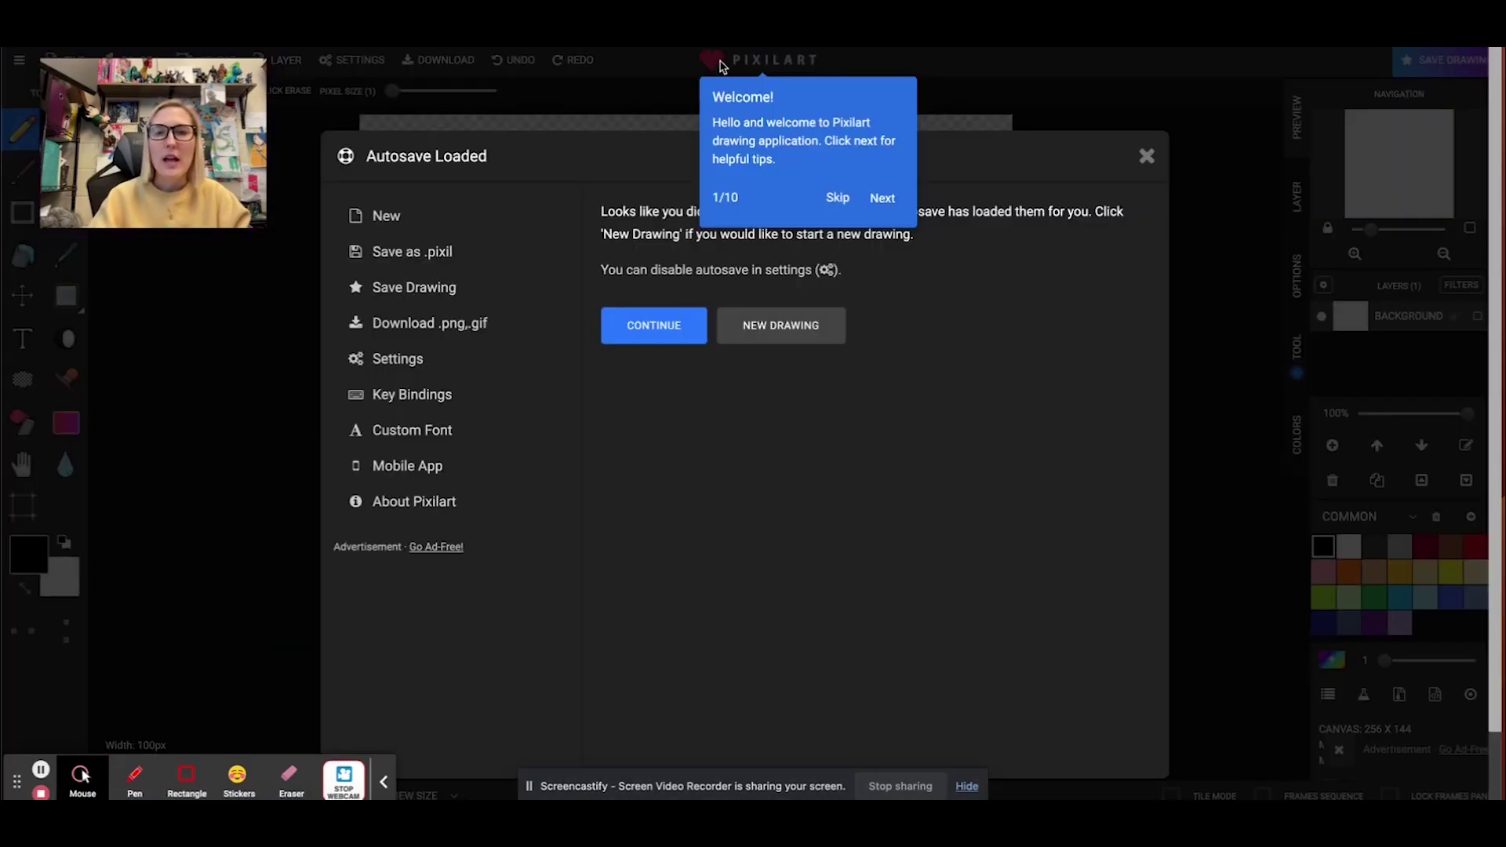
{"action": "left_click", "coordinate": [839, 197]}
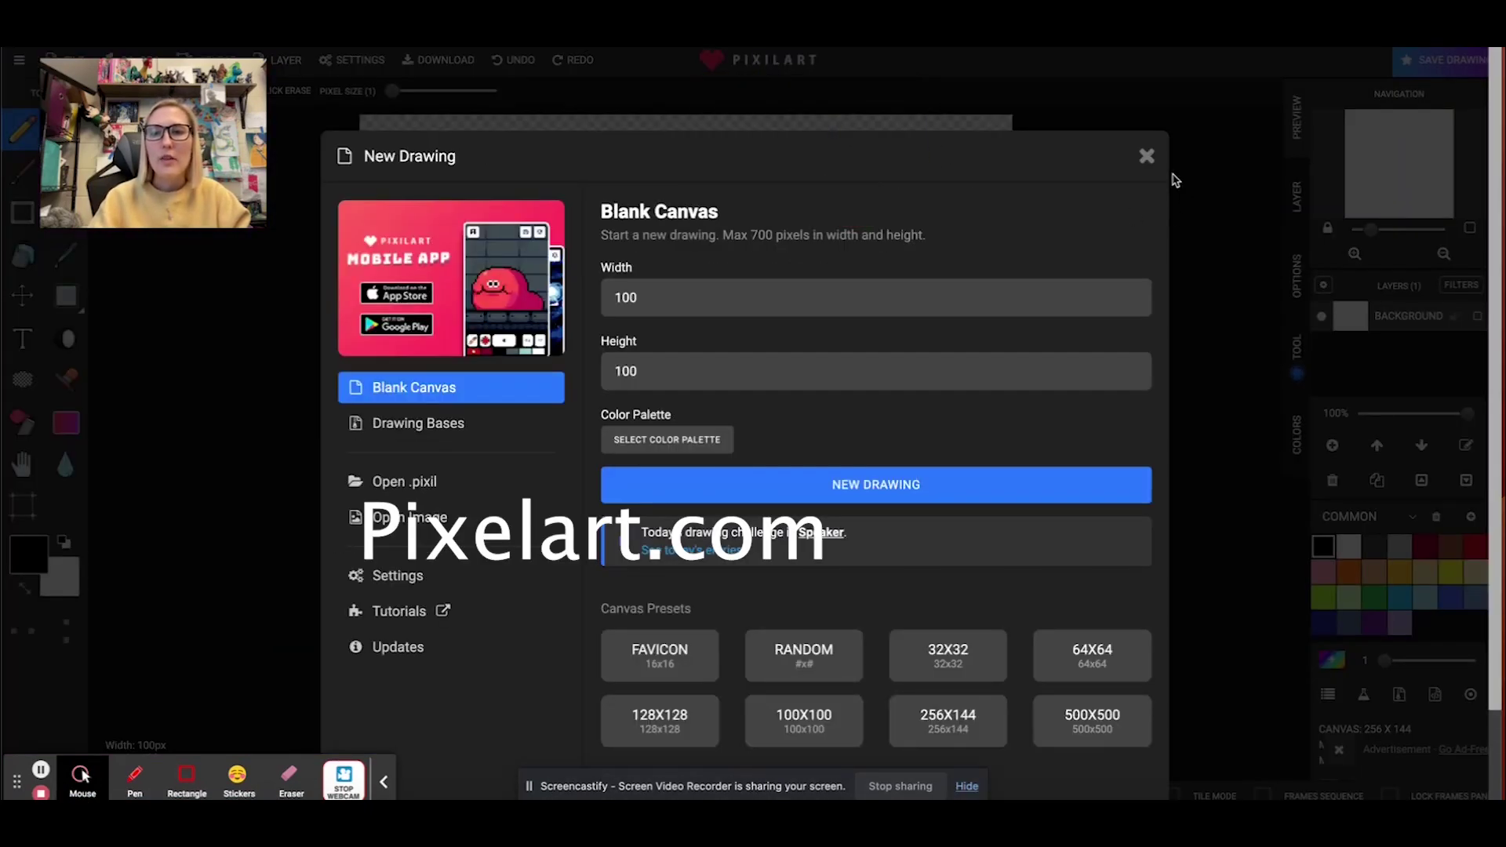
{"action": "left_click", "coordinate": [1146, 156]}
{"action": "mouse_move", "coordinate": [54, 85]}
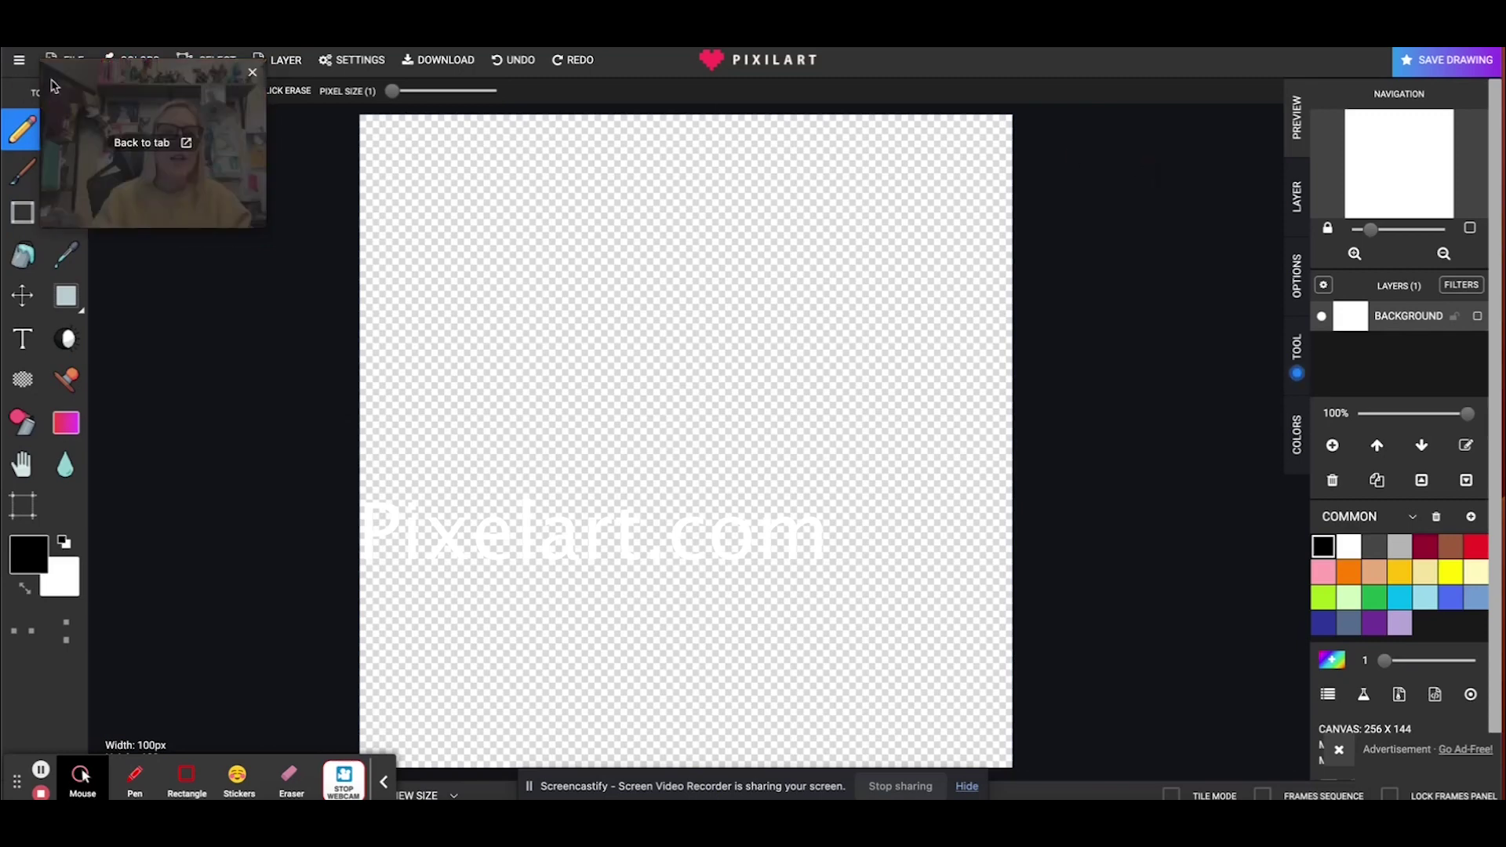
{"action": "left_click_drag", "start_coordinate": [54, 86], "coordinate": [185, 187]}
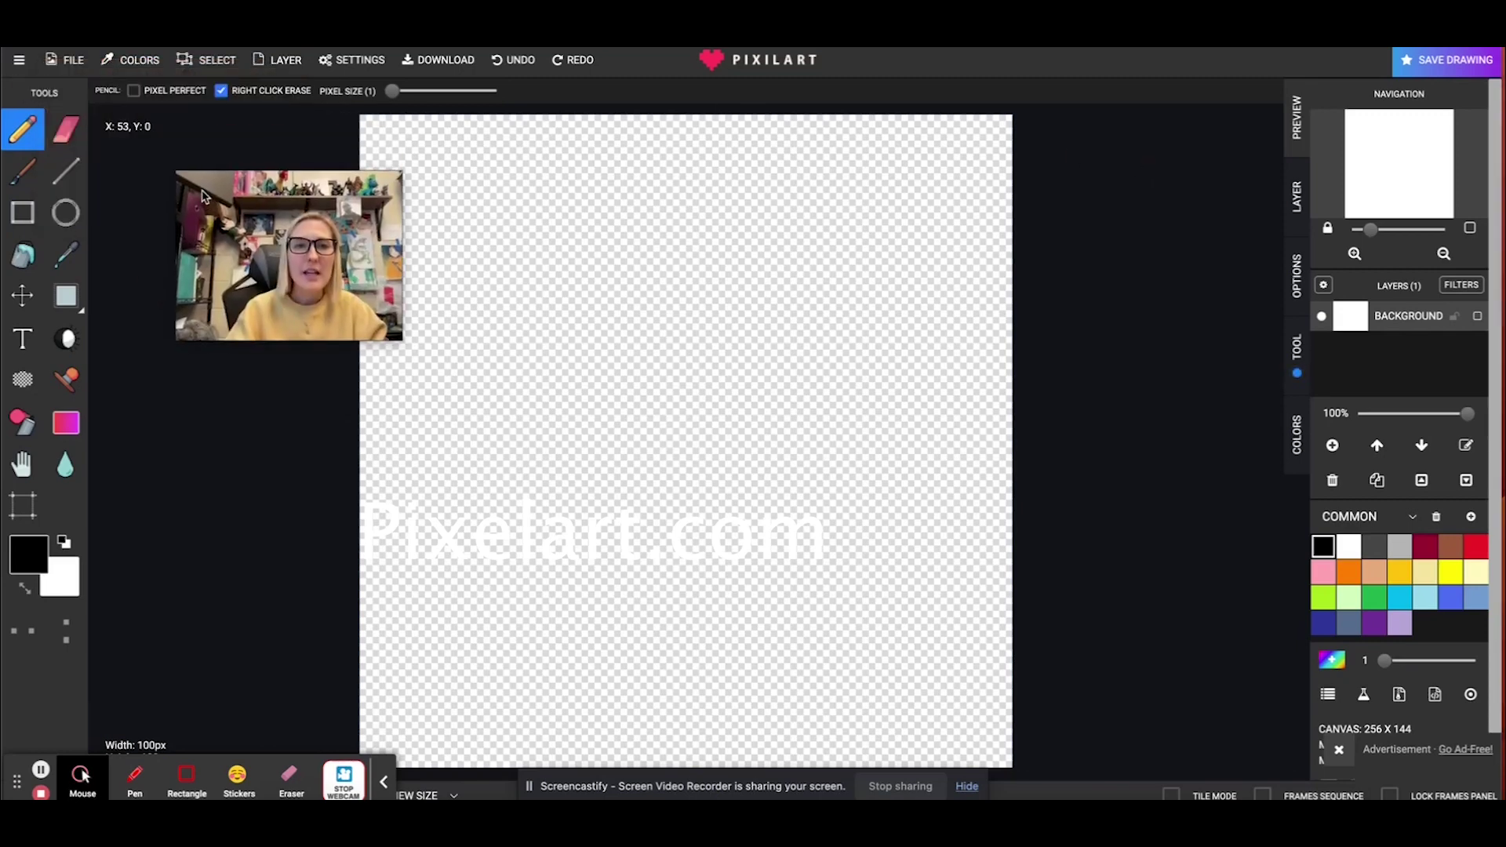
{"action": "left_click", "coordinate": [751, 66]}
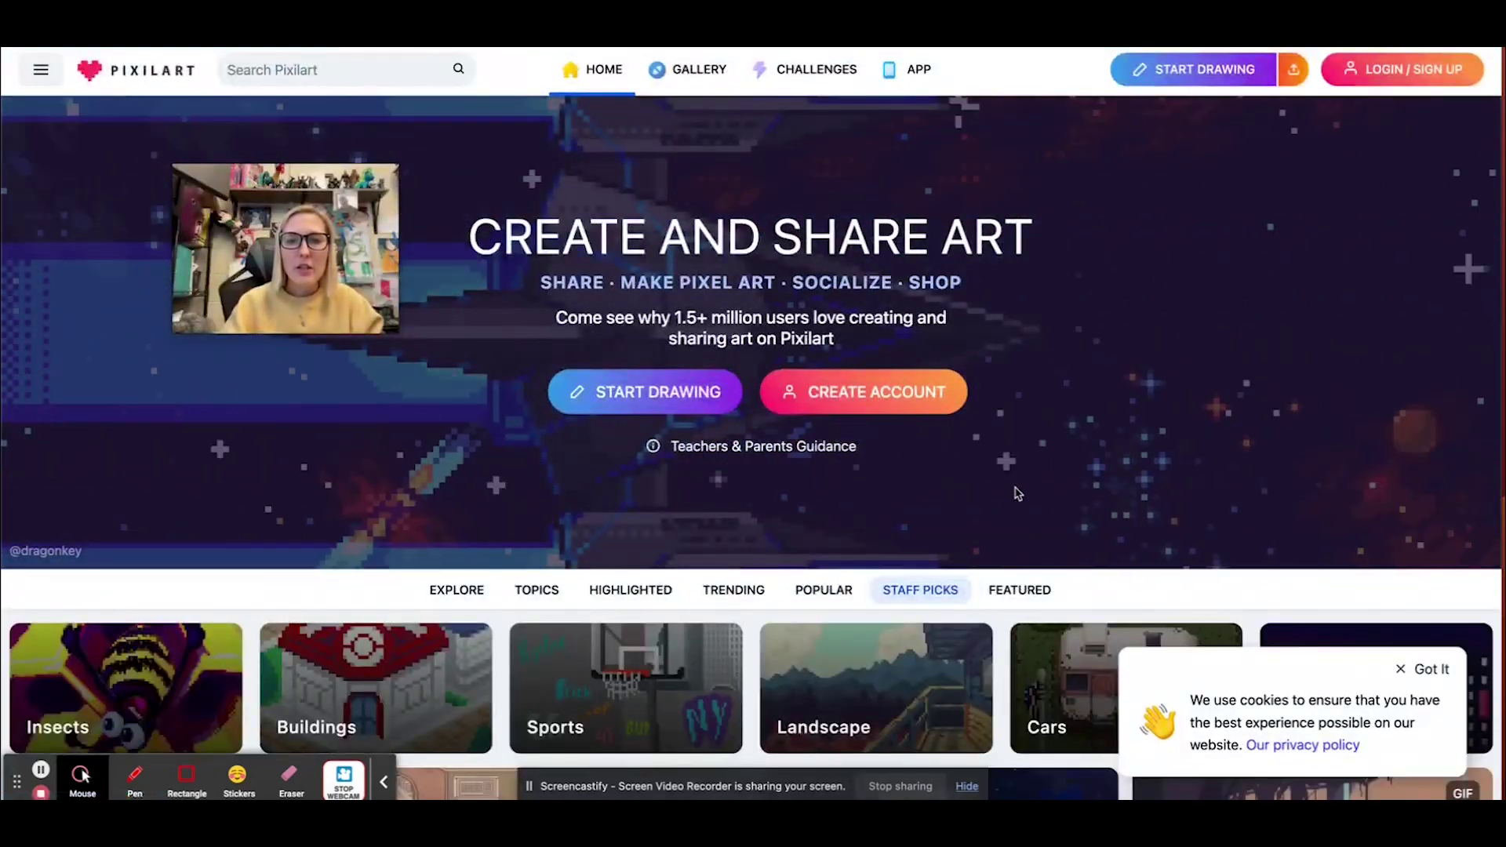
Step: Scroll down through the community pixel art grid and back up a little
{"action": "scroll", "coordinate": [879, 349], "scroll_direction": "down", "scroll_amount": 7}
{"action": "scroll", "coordinate": [1017, 494], "scroll_direction": "down", "scroll_amount": 7}
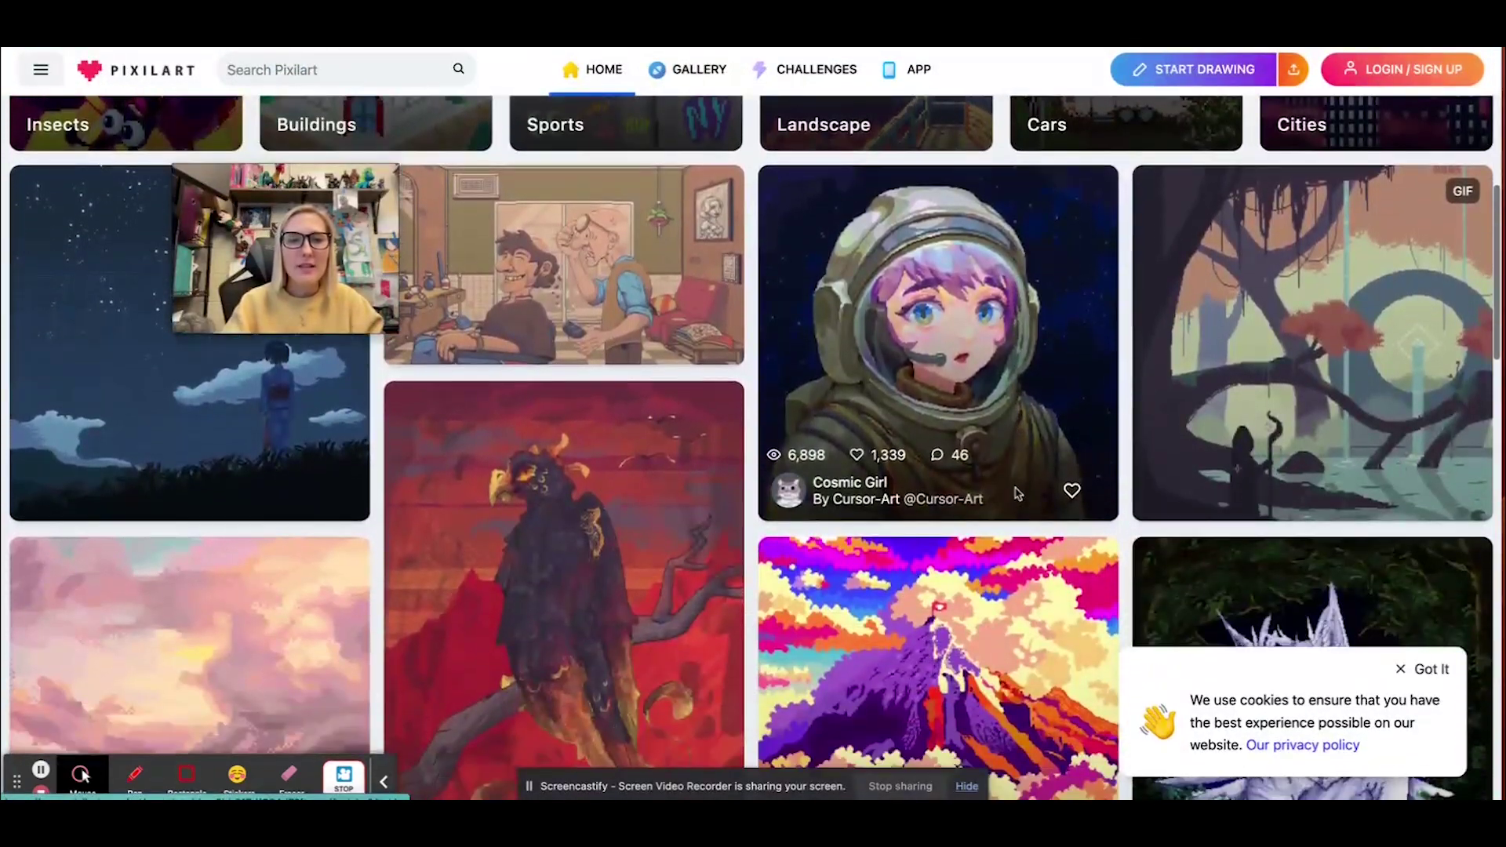
{"action": "scroll", "coordinate": [1018, 494], "scroll_direction": "down", "scroll_amount": 9}
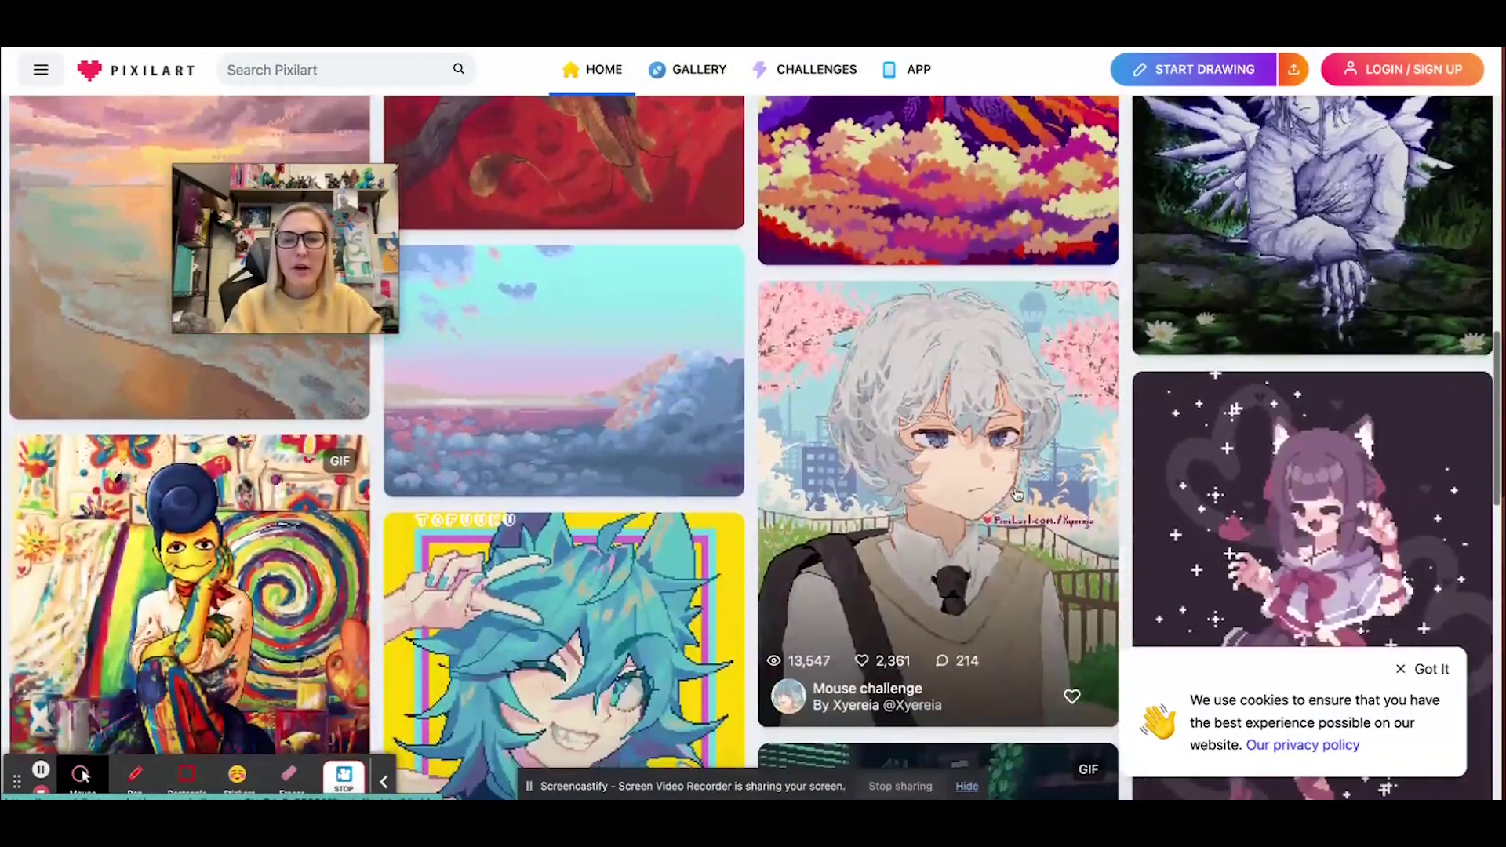
{"action": "scroll", "coordinate": [1017, 481], "scroll_direction": "down", "scroll_amount": 6}
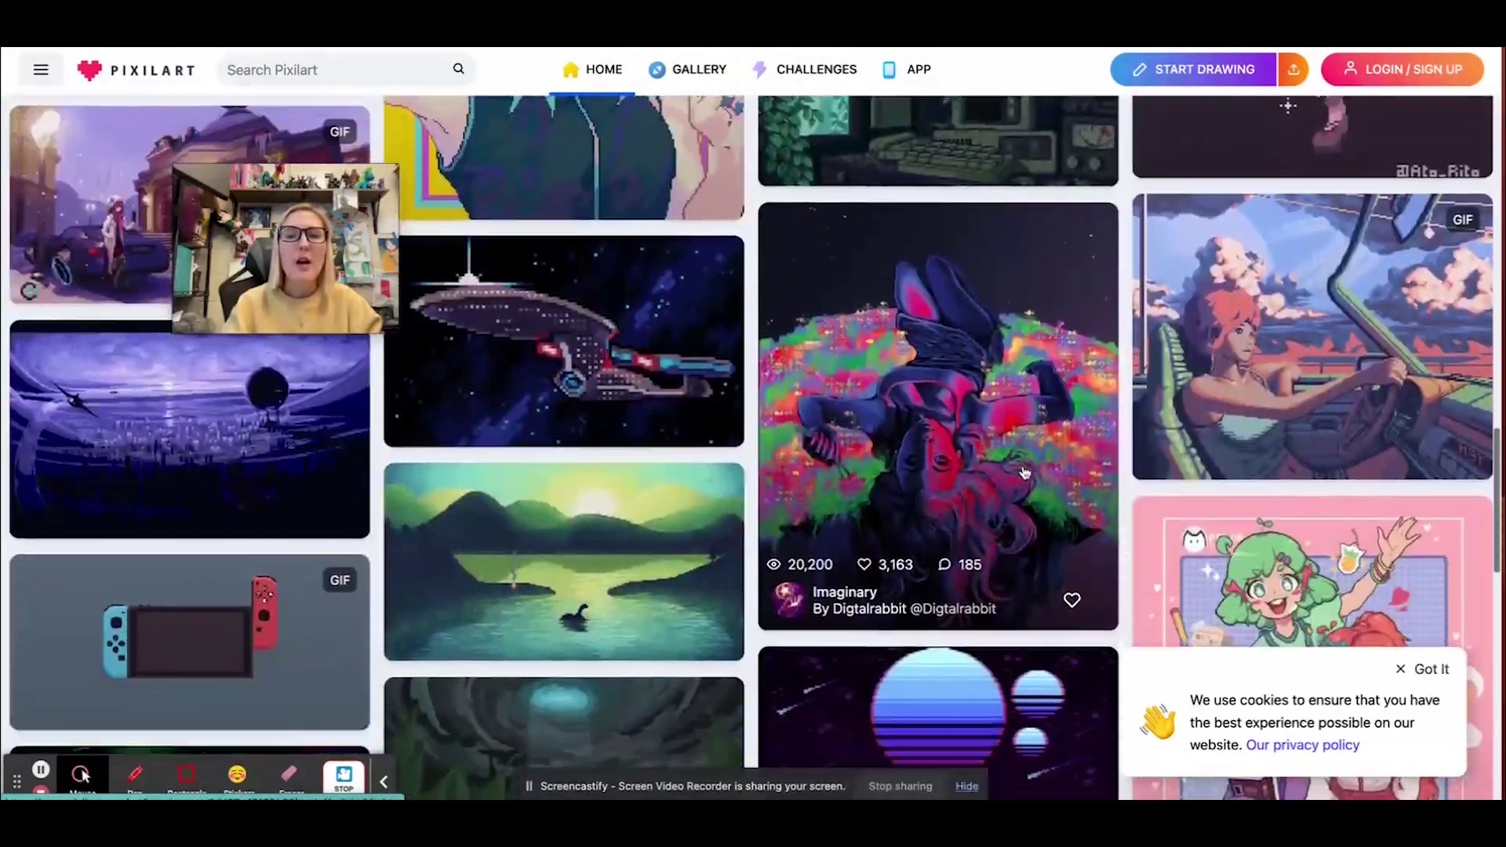
{"action": "scroll", "coordinate": [1024, 472], "scroll_direction": "down", "scroll_amount": 8}
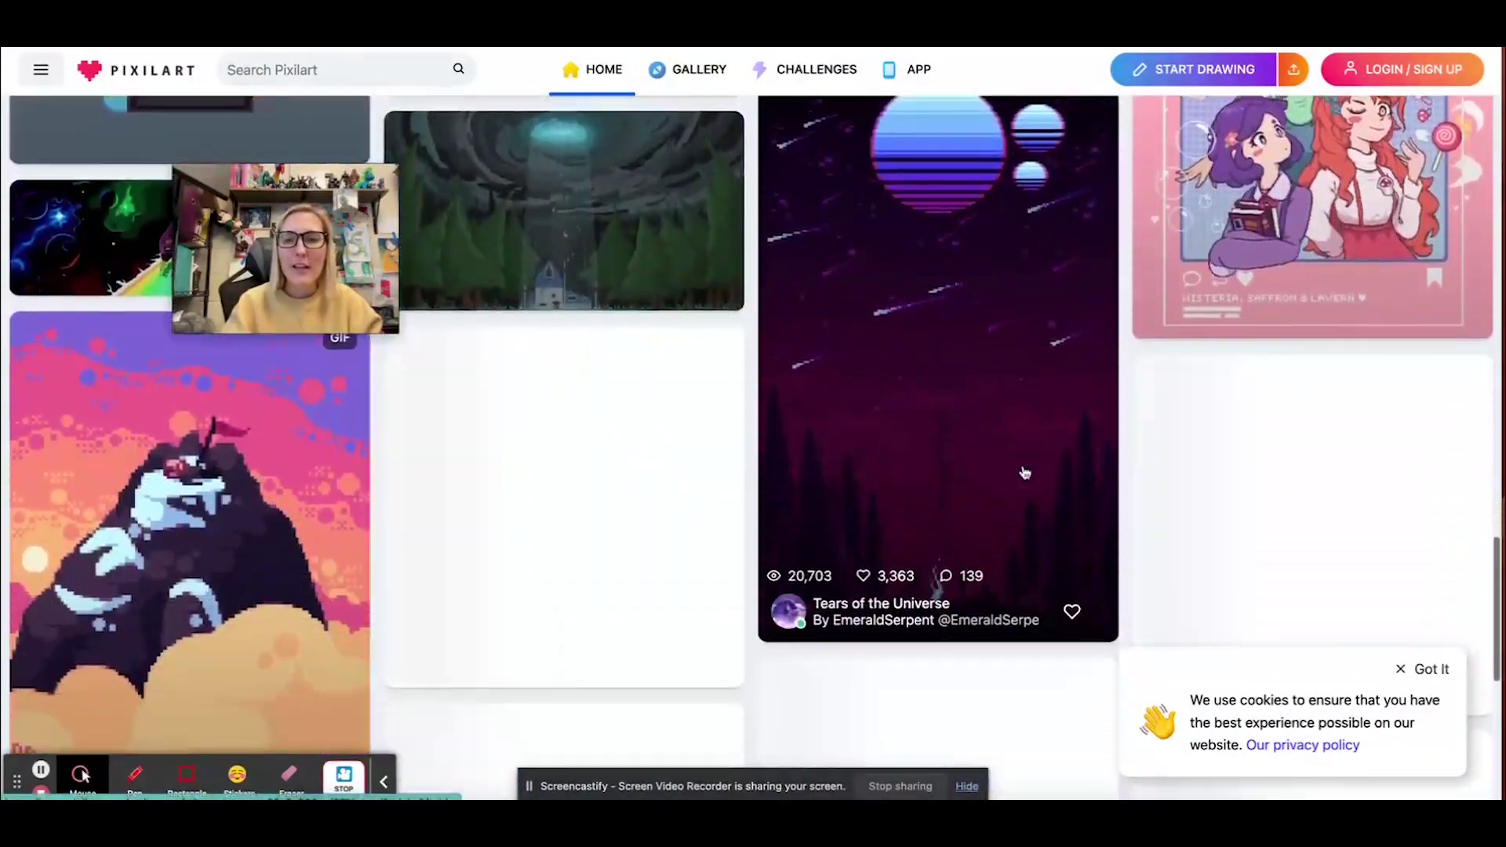
{"action": "scroll", "coordinate": [1023, 472], "scroll_direction": "down", "scroll_amount": 8}
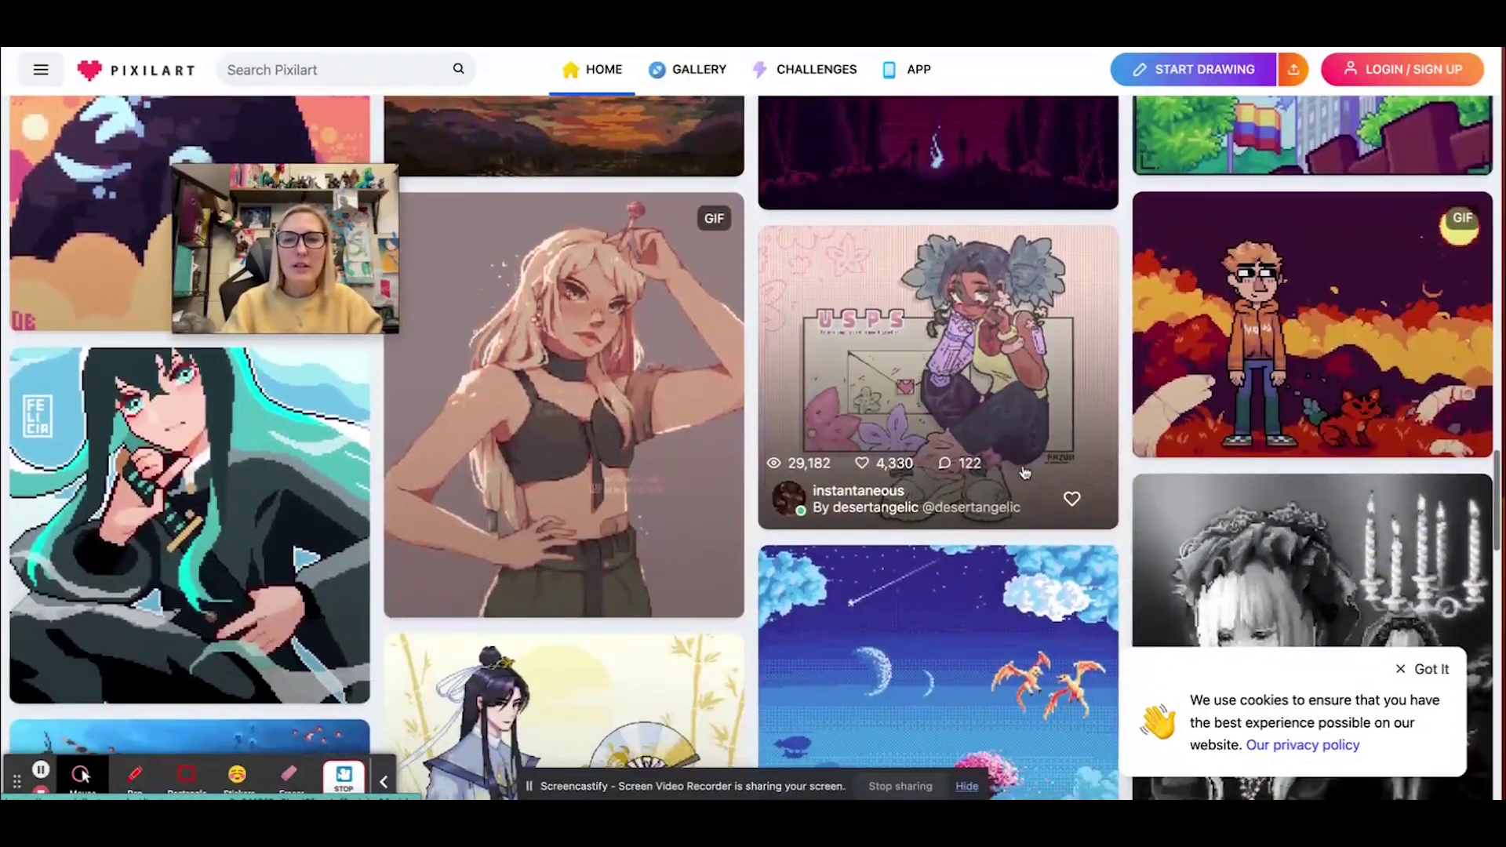
{"action": "scroll", "coordinate": [1024, 472], "scroll_direction": "down", "scroll_amount": 6}
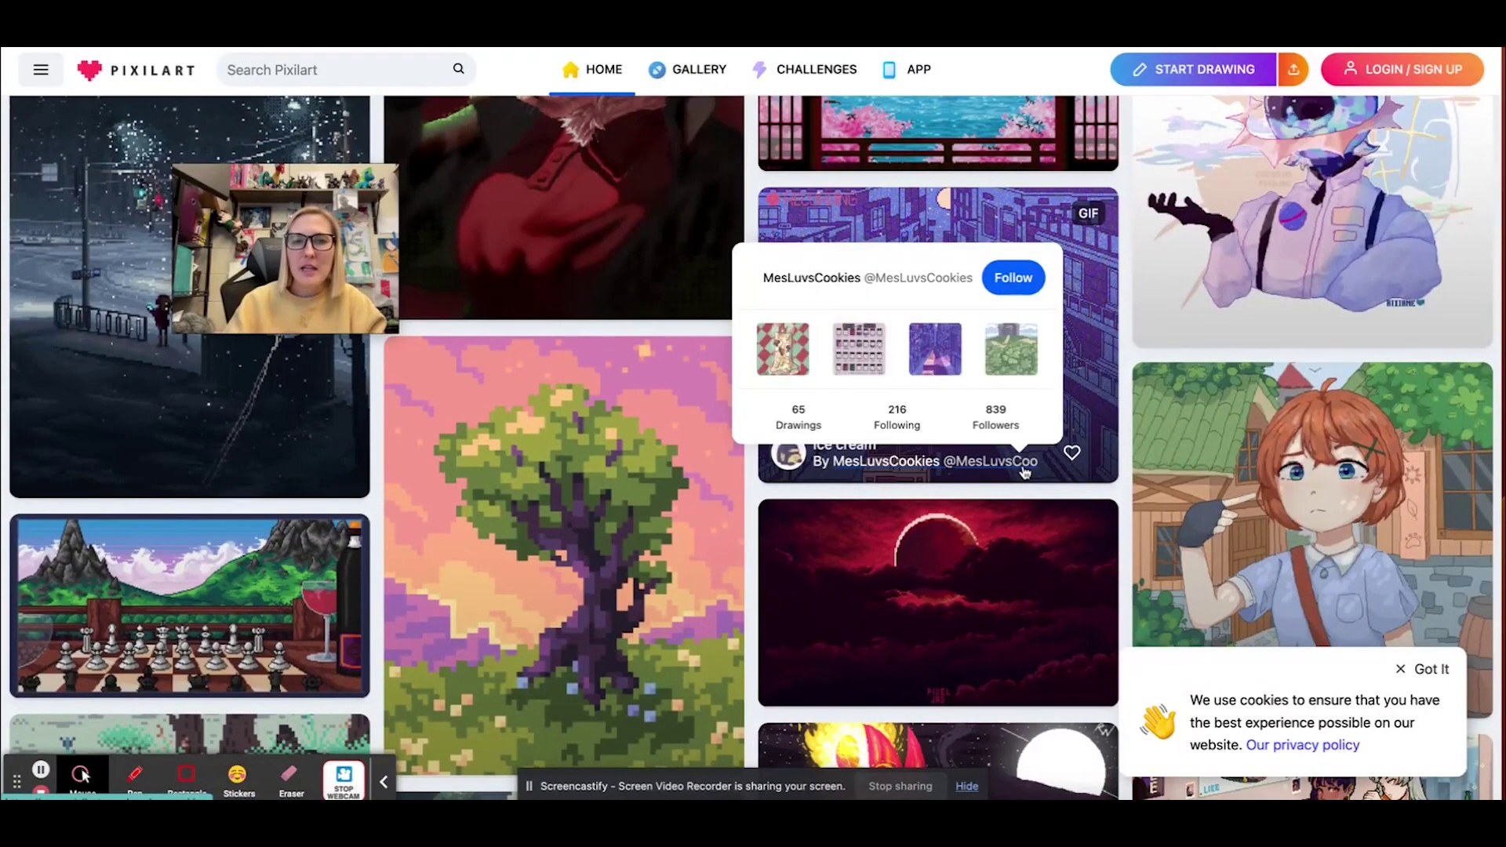
{"action": "scroll", "coordinate": [1023, 472], "scroll_direction": "up", "scroll_amount": 20}
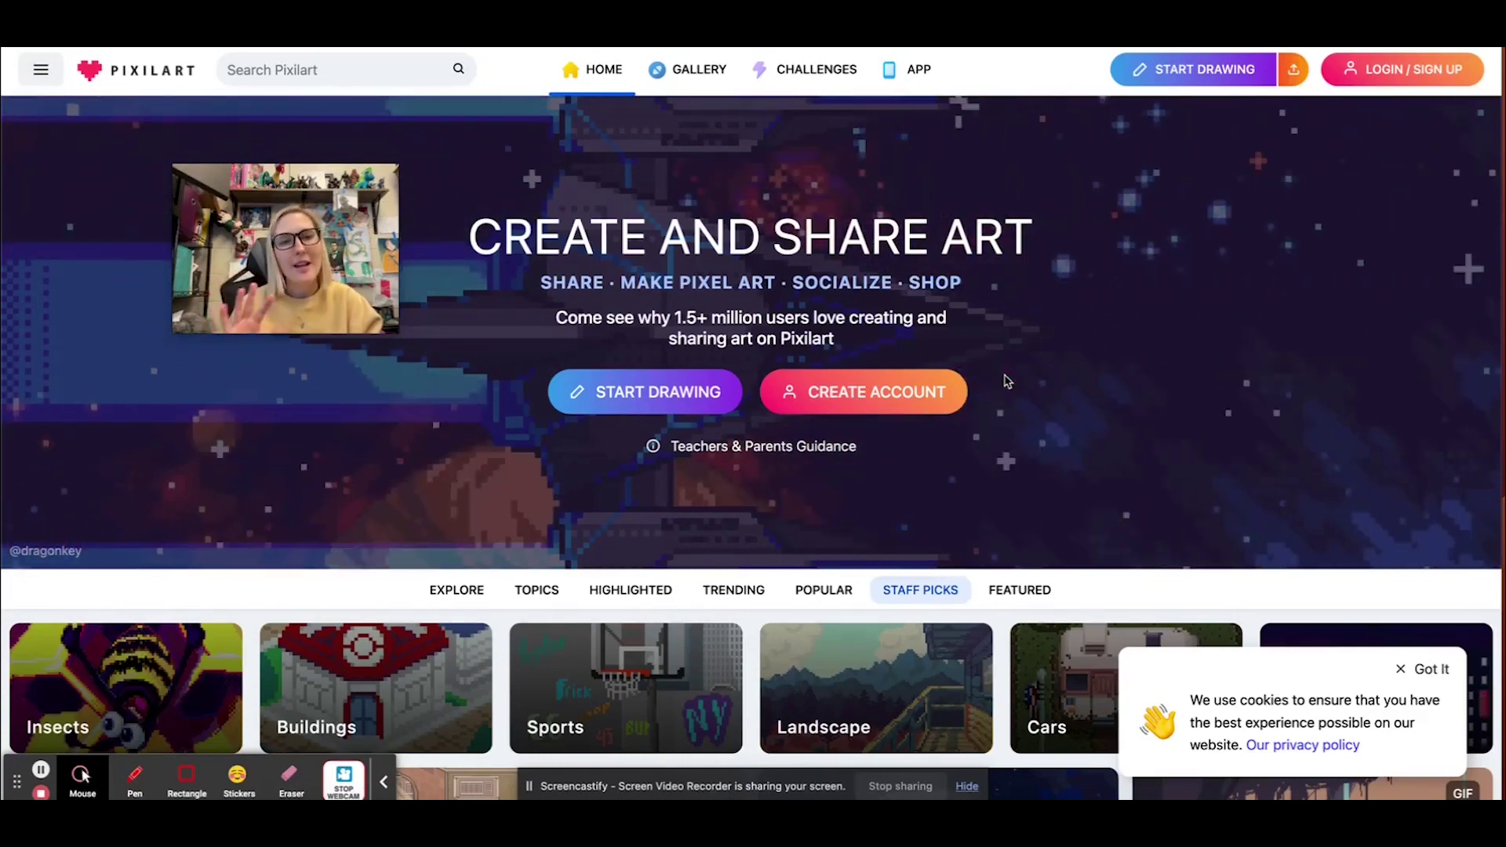
Step: Start a new drawing and close the Autosave Loaded notice to reach the blank canvas
{"action": "left_click", "coordinate": [663, 391]}
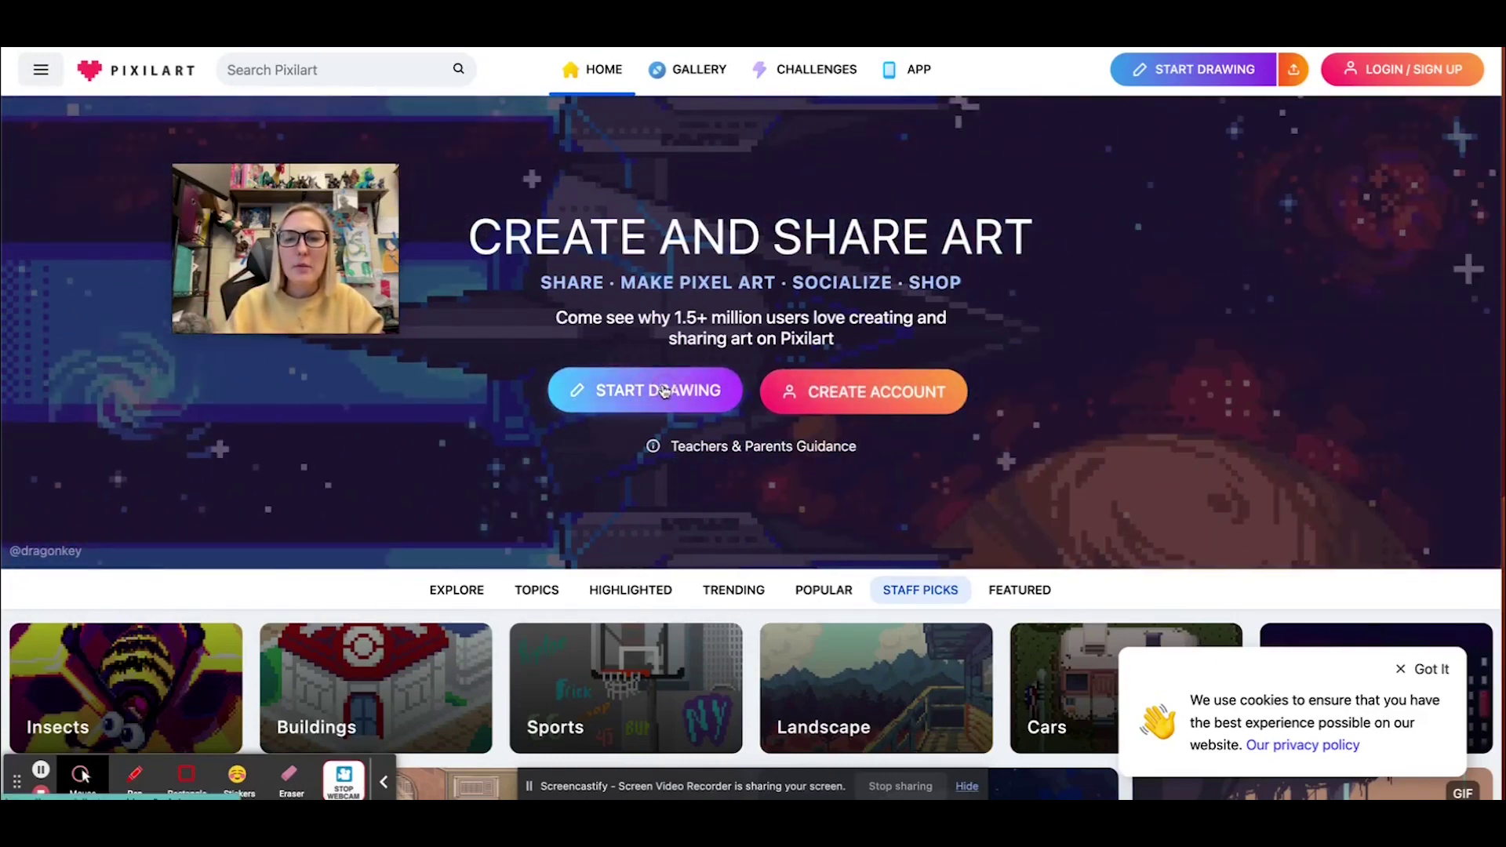
{"action": "mouse_move", "coordinate": [290, 243]}
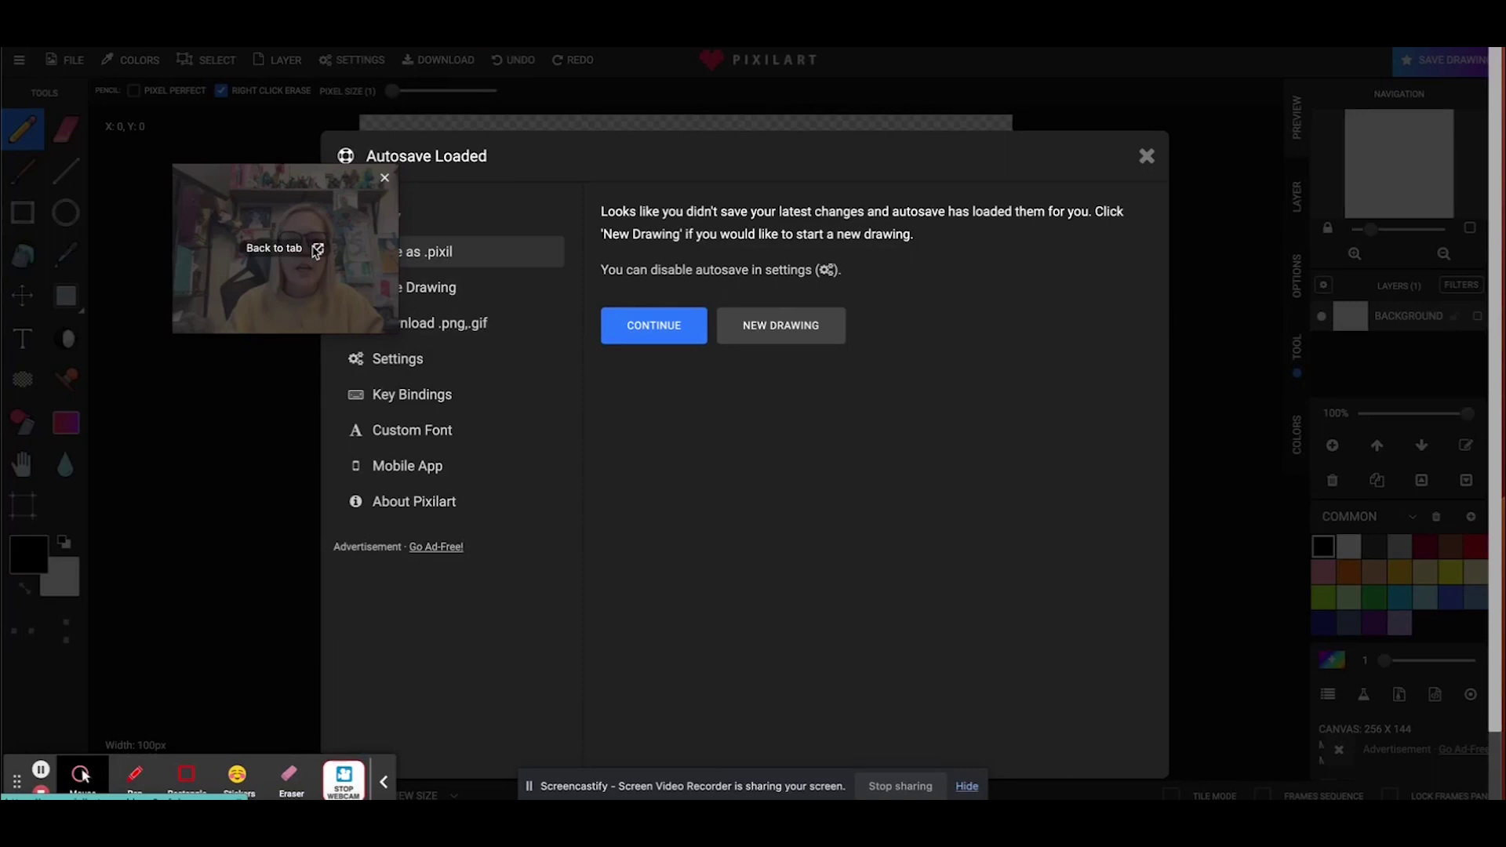
{"action": "left_click_drag", "start_coordinate": [261, 182], "coordinate": [145, 92]}
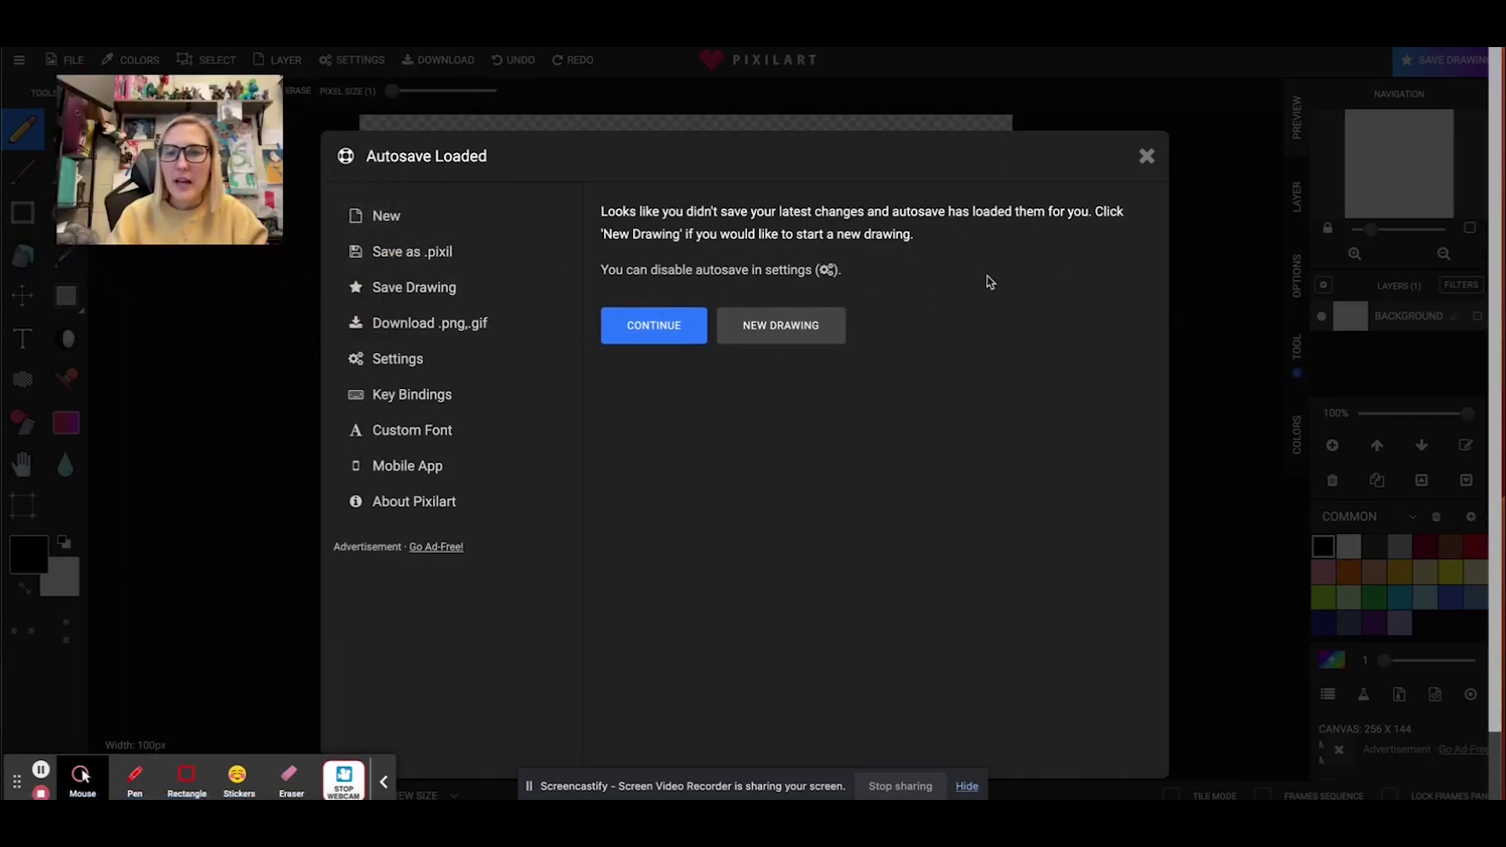
{"action": "left_click", "coordinate": [1144, 160]}
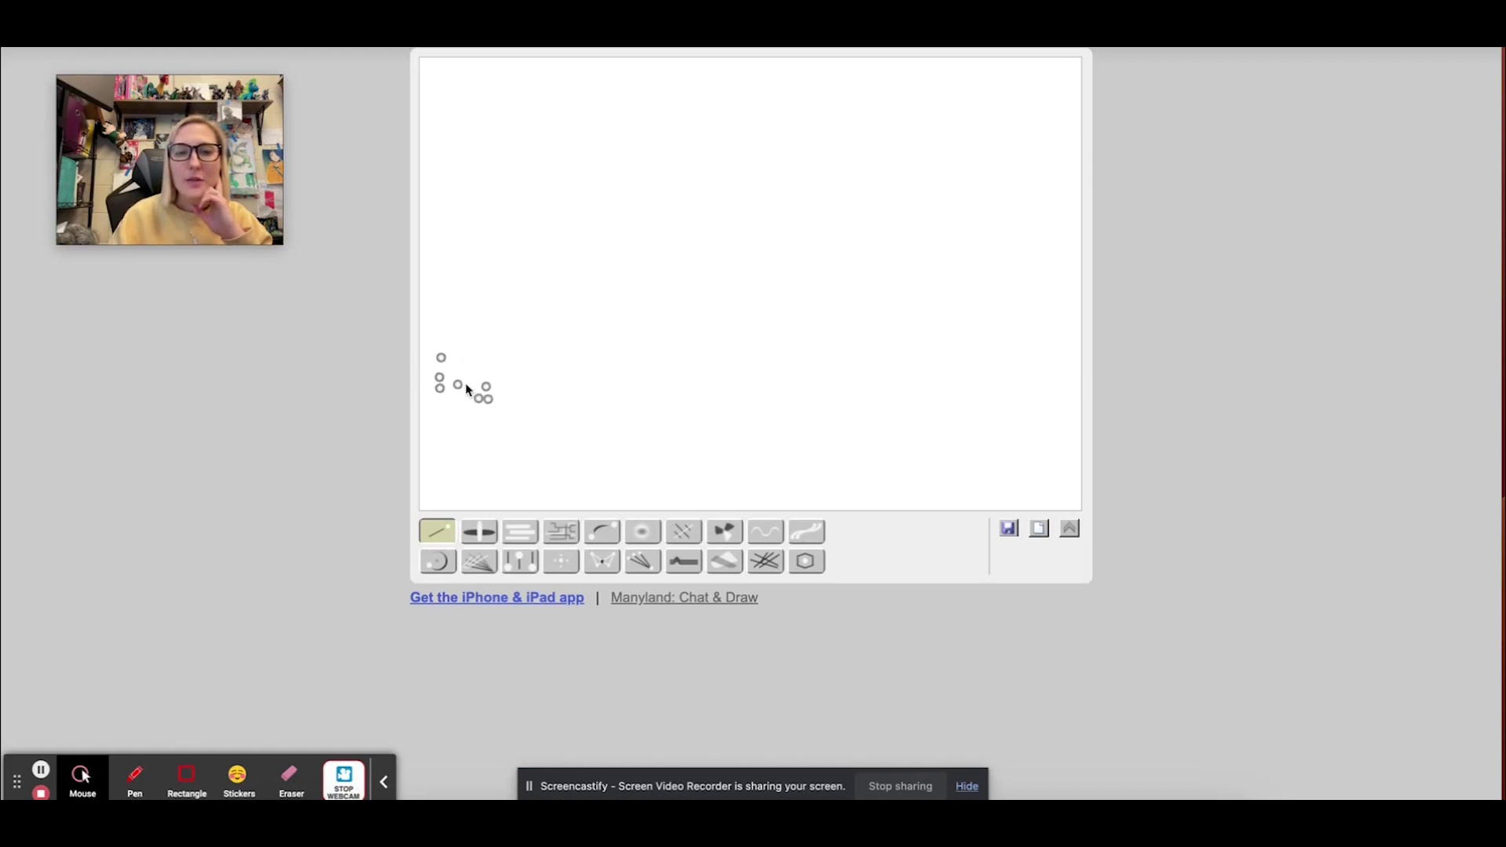
Step: Paint green and blue swirls, a green circular stroke, and thin cyan-green branching lines
{"action": "mouse_move", "coordinate": [466, 384]}
{"action": "left_mouse_down"}
{"action": "mouse_move", "coordinate": [648, 289]}
{"action": "mouse_move", "coordinate": [706, 279]}
{"action": "mouse_move", "coordinate": [844, 343]}
{"action": "mouse_move", "coordinate": [773, 390]}
{"action": "mouse_move", "coordinate": [658, 390]}
{"action": "mouse_move", "coordinate": [748, 381]}
{"action": "mouse_move", "coordinate": [874, 330]}
{"action": "mouse_move", "coordinate": [875, 229]}
{"action": "left_mouse_up"}
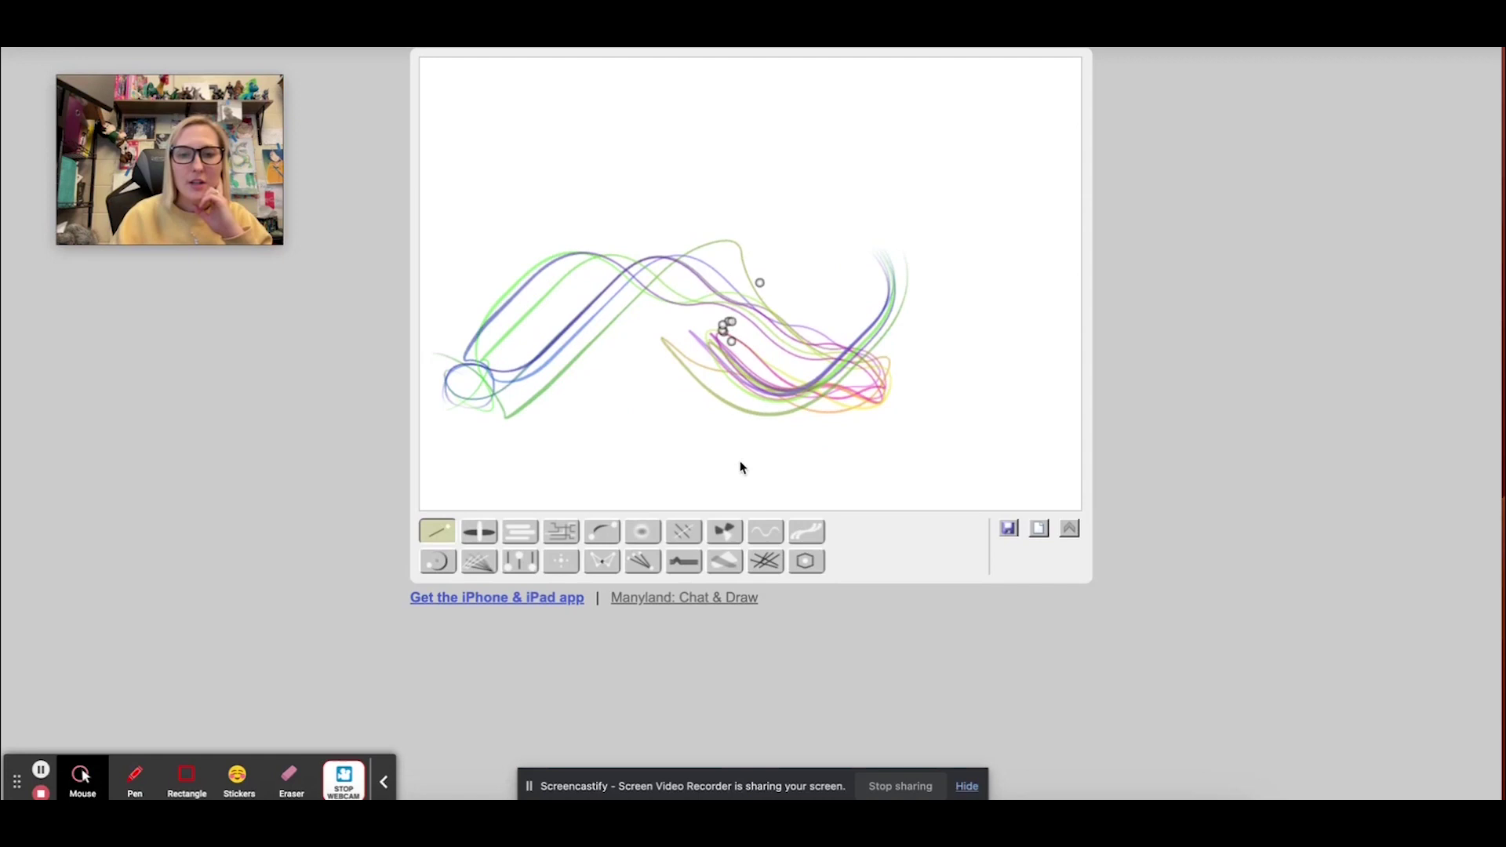
{"action": "left_click", "coordinate": [642, 531]}
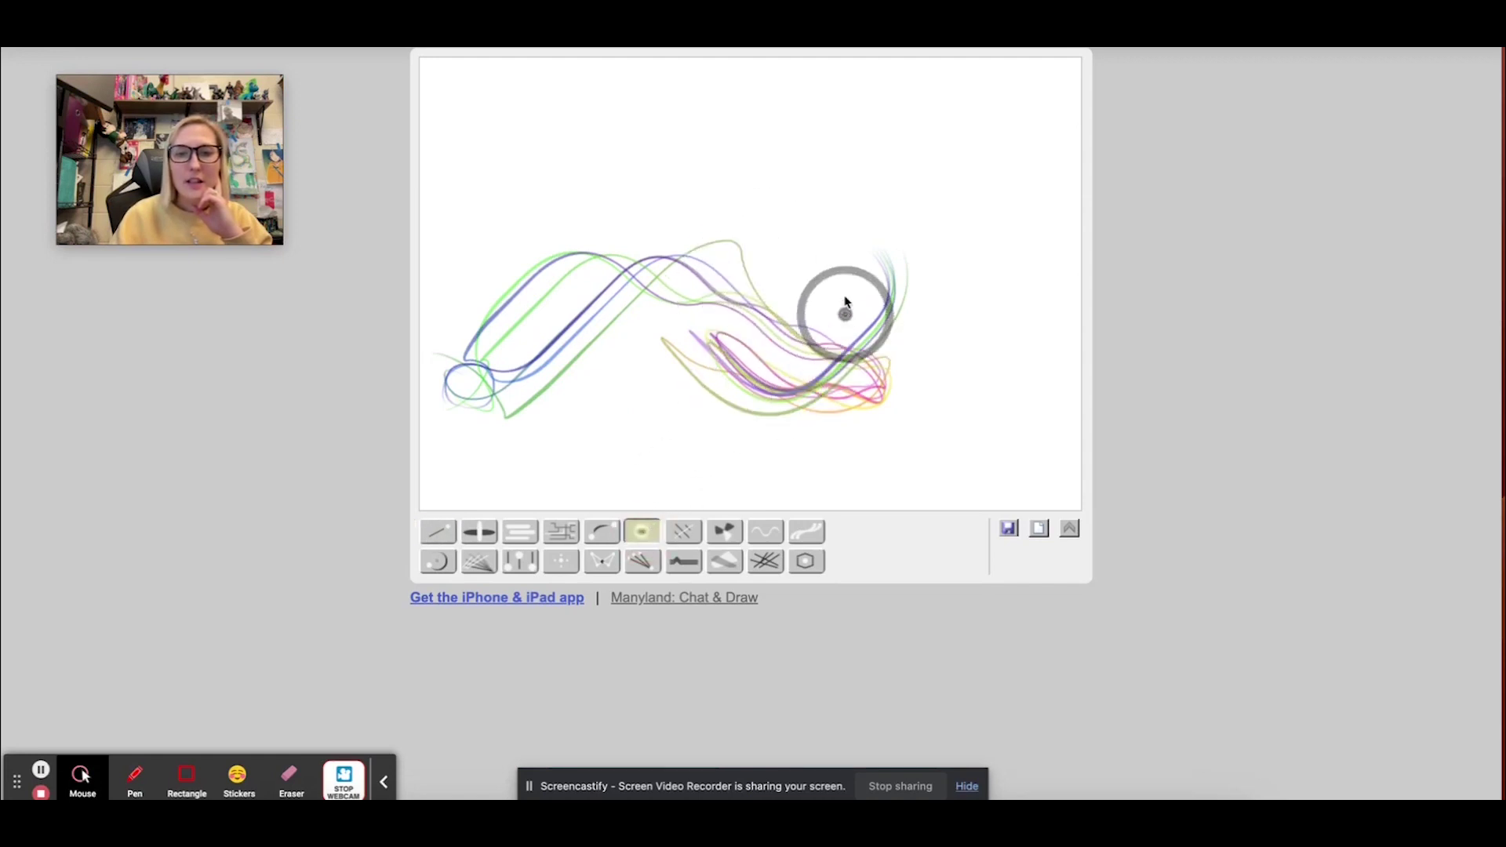
{"action": "mouse_move", "coordinate": [840, 313]}
{"action": "left_mouse_down"}
{"action": "mouse_move", "coordinate": [827, 273]}
{"action": "mouse_move", "coordinate": [705, 218]}
{"action": "mouse_move", "coordinate": [699, 360]}
{"action": "mouse_move", "coordinate": [589, 384]}
{"action": "left_mouse_up"}
{"action": "left_click", "coordinate": [558, 527]}
{"action": "mouse_move", "coordinate": [613, 444]}
{"action": "left_mouse_down"}
{"action": "mouse_move", "coordinate": [875, 289]}
{"action": "mouse_move", "coordinate": [900, 193]}
{"action": "mouse_move", "coordinate": [616, 194]}
{"action": "mouse_move", "coordinate": [570, 395]}
{"action": "left_mouse_up"}
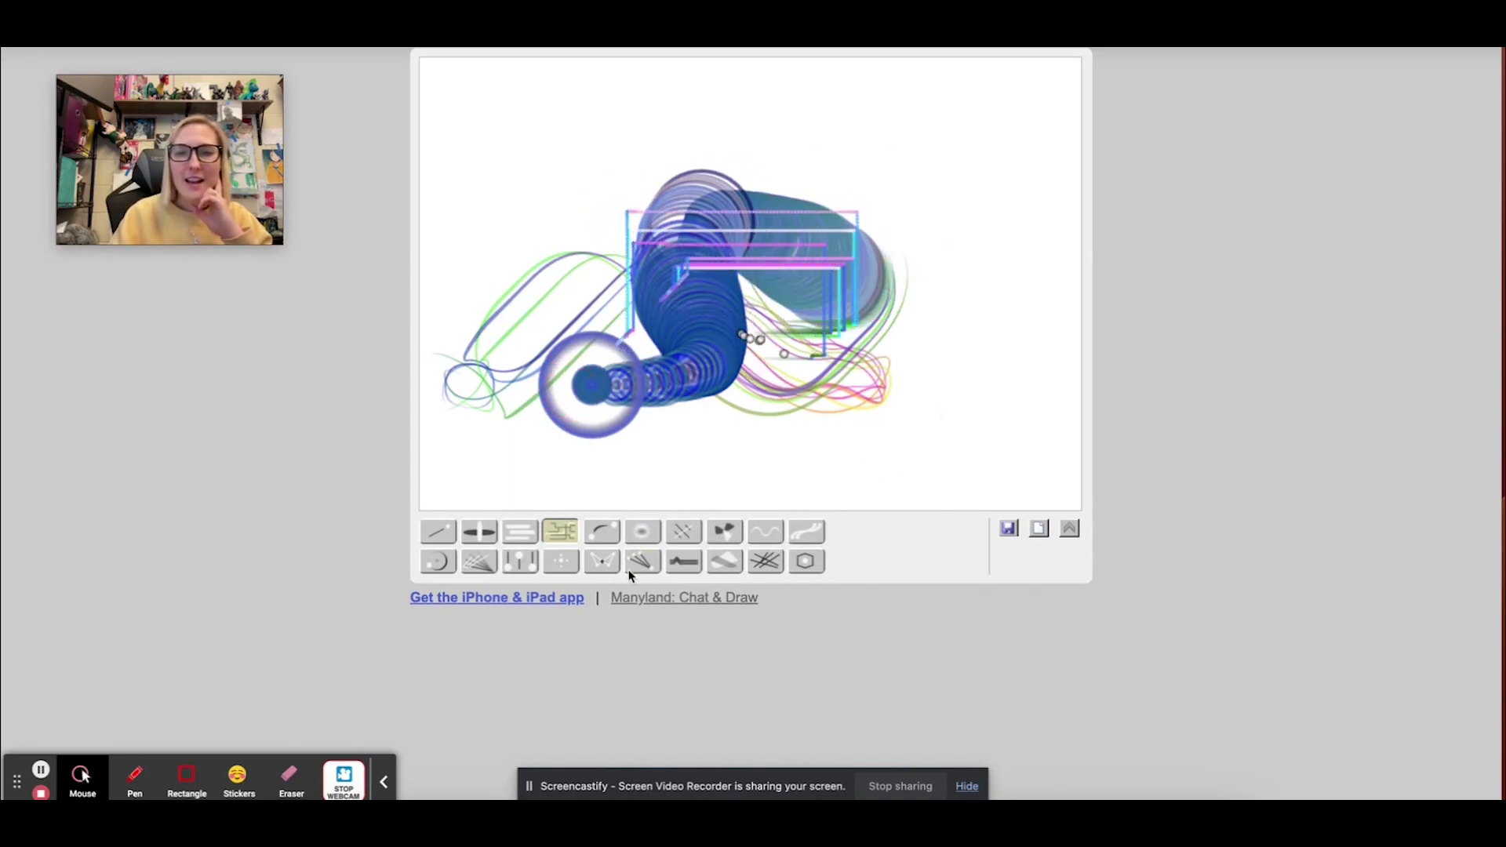
Step: Add a teal wave across the lower drawing plus short magenta and faint up-left strokes
{"action": "left_click", "coordinate": [773, 542]}
{"action": "mouse_move", "coordinate": [831, 474]}
{"action": "left_mouse_down"}
{"action": "mouse_move", "coordinate": [954, 379]}
{"action": "mouse_move", "coordinate": [857, 195]}
{"action": "mouse_move", "coordinate": [614, 223]}
{"action": "mouse_move", "coordinate": [1019, 378]}
{"action": "mouse_move", "coordinate": [1083, 387]}
{"action": "mouse_move", "coordinate": [1271, 164]}
{"action": "mouse_move", "coordinate": [1178, 210]}
{"action": "left_mouse_up"}
{"action": "left_click_drag", "start_coordinate": [973, 251], "coordinate": [948, 248]}
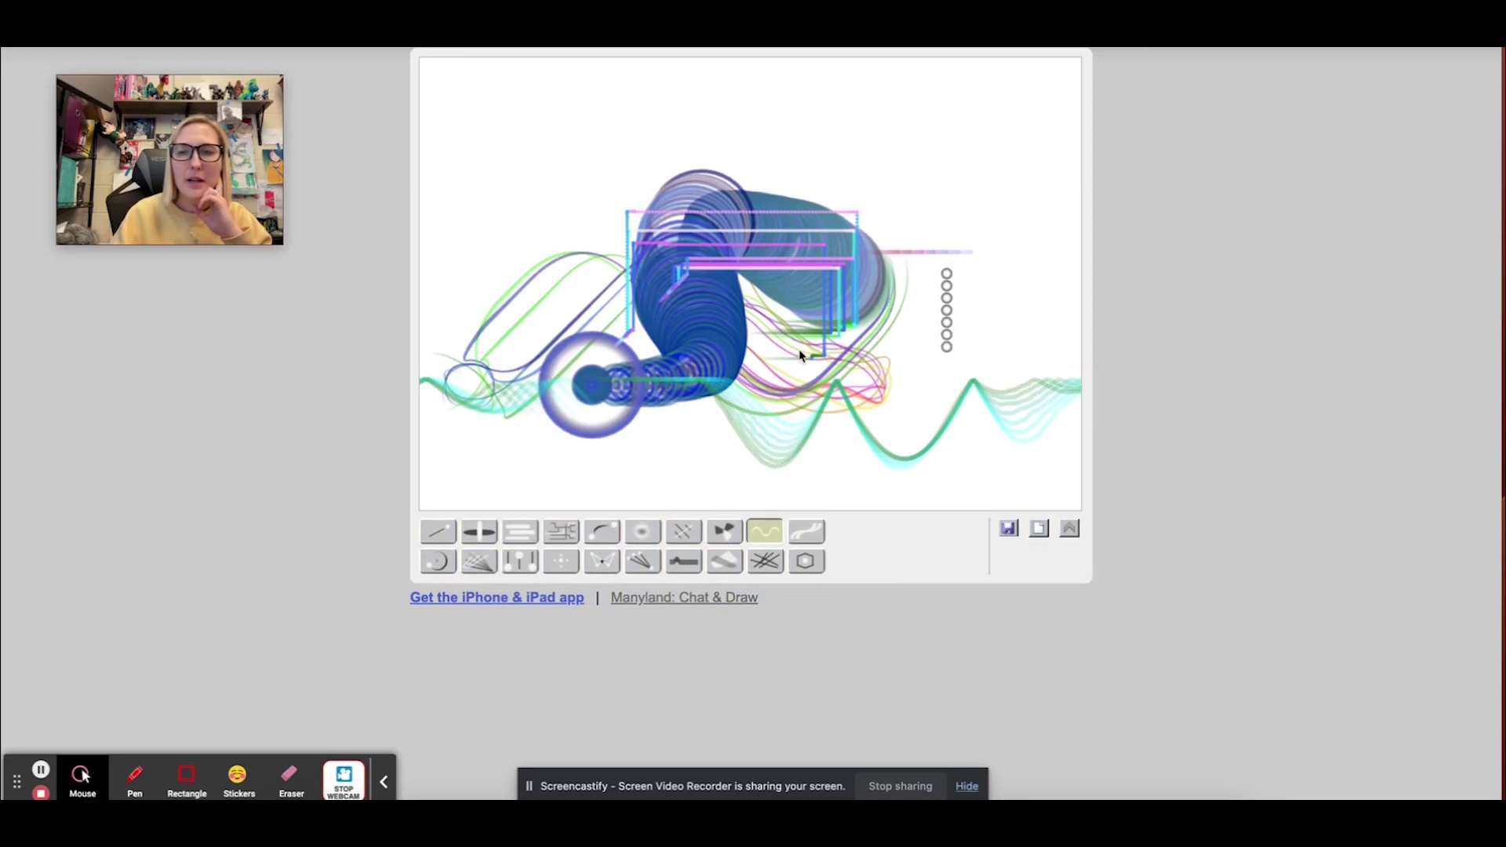
{"action": "mouse_move", "coordinate": [666, 216]}
{"action": "left_mouse_down"}
{"action": "mouse_move", "coordinate": [531, 241]}
{"action": "mouse_move", "coordinate": [424, 154]}
{"action": "left_mouse_up"}
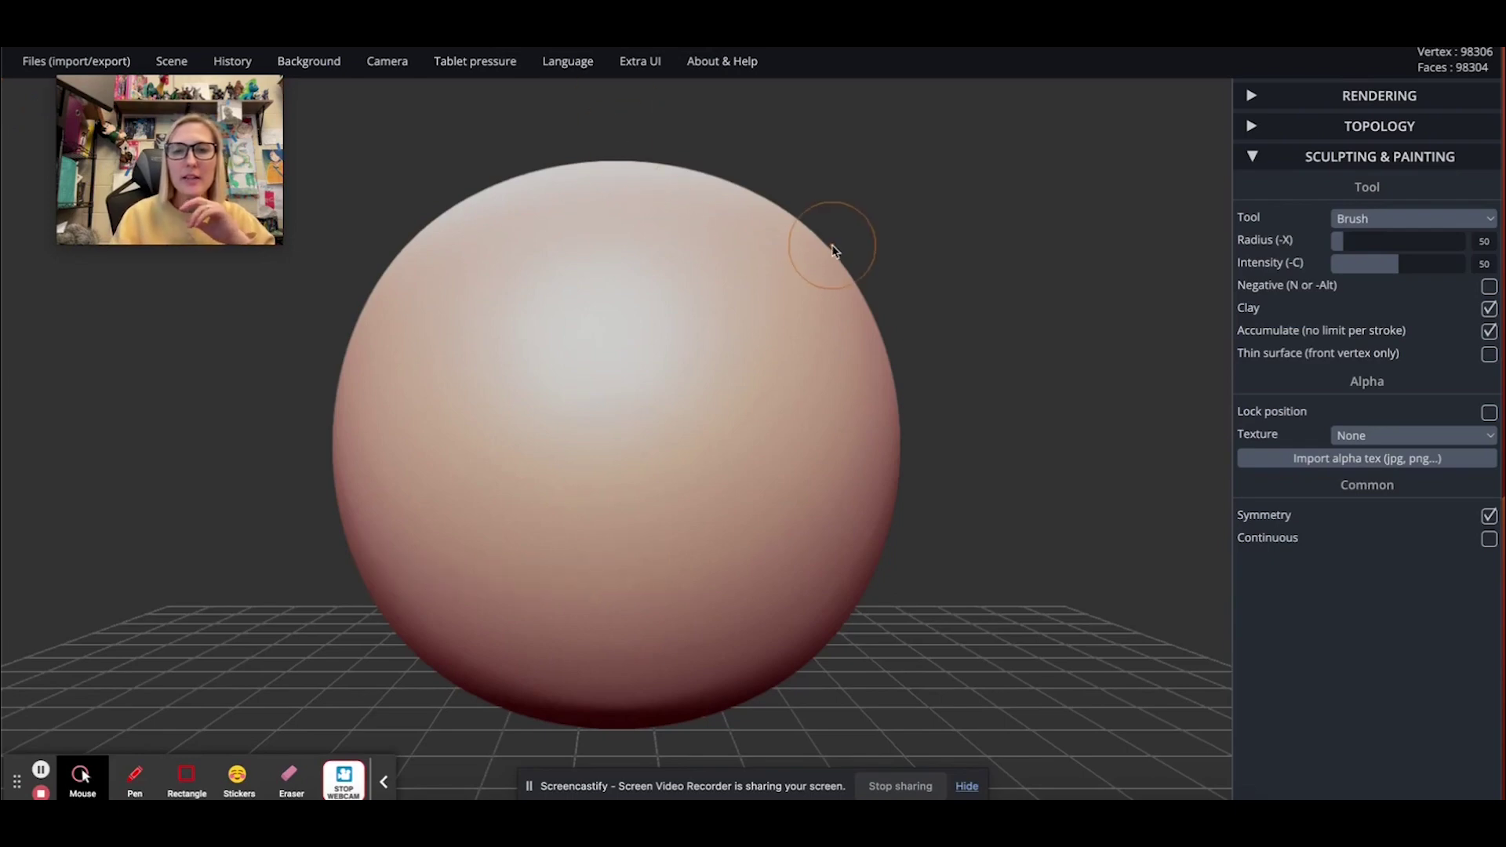
Step: Carve symmetric brow grooves, then inflate a row of top bumps, a nose ridge and a smile
{"action": "mouse_move", "coordinate": [836, 251]}
{"action": "left_mouse_down"}
{"action": "mouse_move", "coordinate": [712, 371]}
{"action": "mouse_move", "coordinate": [716, 337]}
{"action": "mouse_move", "coordinate": [746, 319]}
{"action": "mouse_move", "coordinate": [662, 413]}
{"action": "mouse_move", "coordinate": [741, 334]}
{"action": "left_mouse_up"}
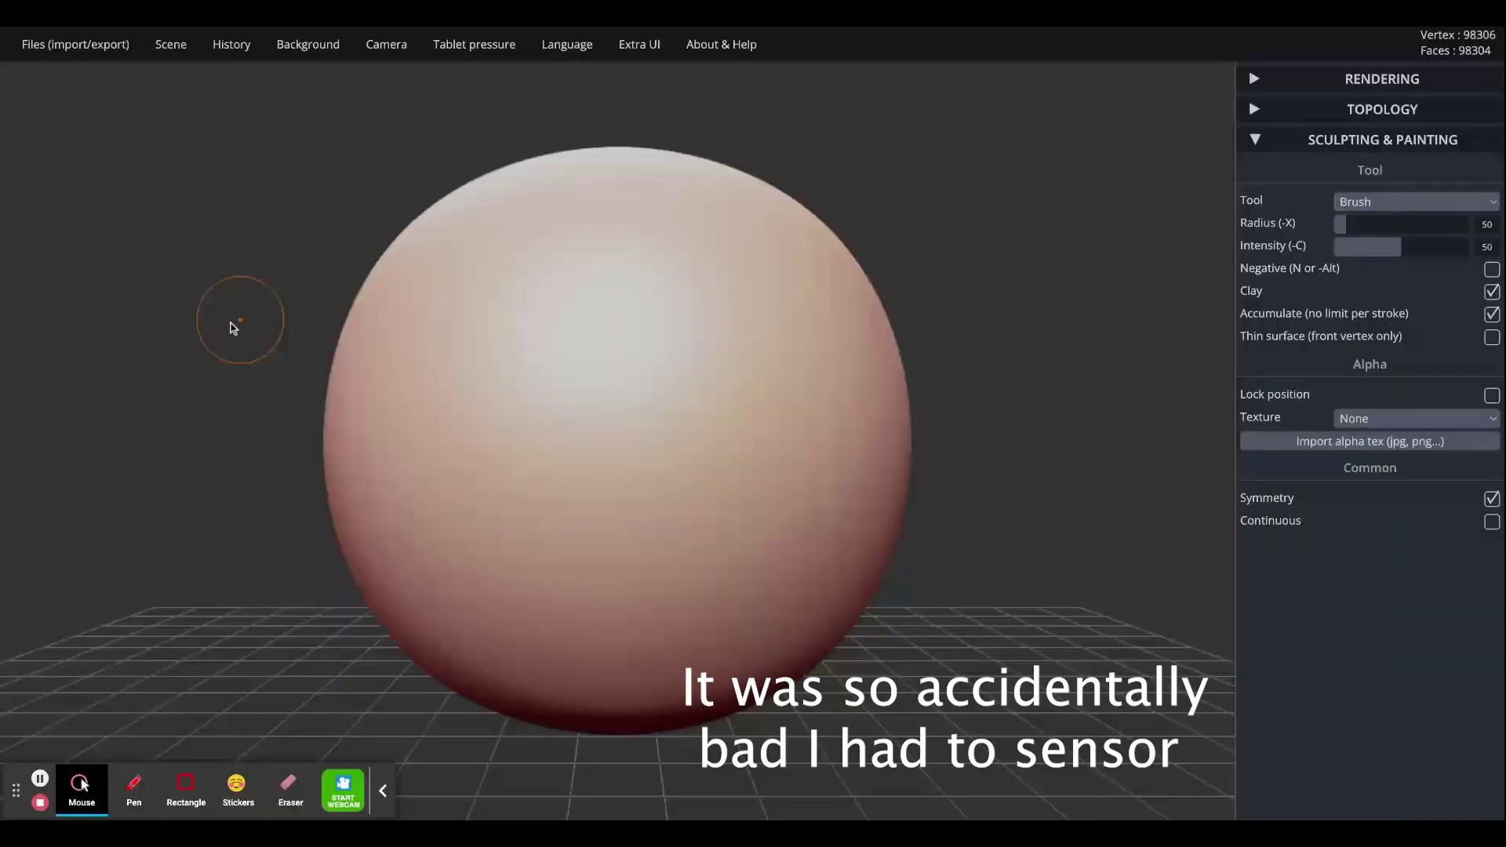
{"action": "mouse_move", "coordinate": [423, 302]}
{"action": "left_mouse_down"}
{"action": "mouse_move", "coordinate": [531, 366]}
{"action": "mouse_move", "coordinate": [418, 302]}
{"action": "mouse_move", "coordinate": [421, 369]}
{"action": "left_mouse_up"}
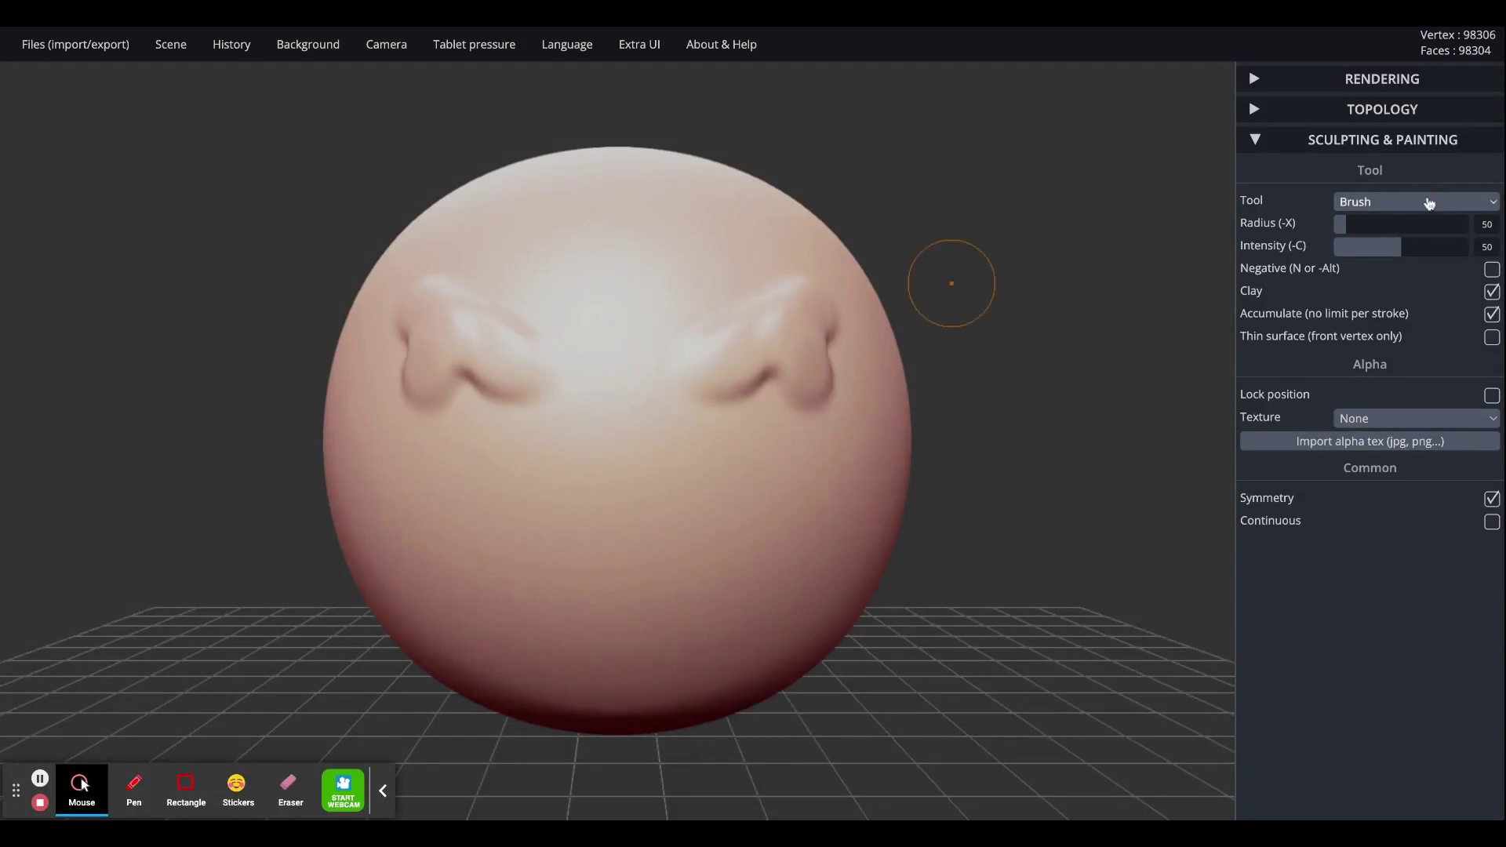
{"action": "key", "text": "2"}
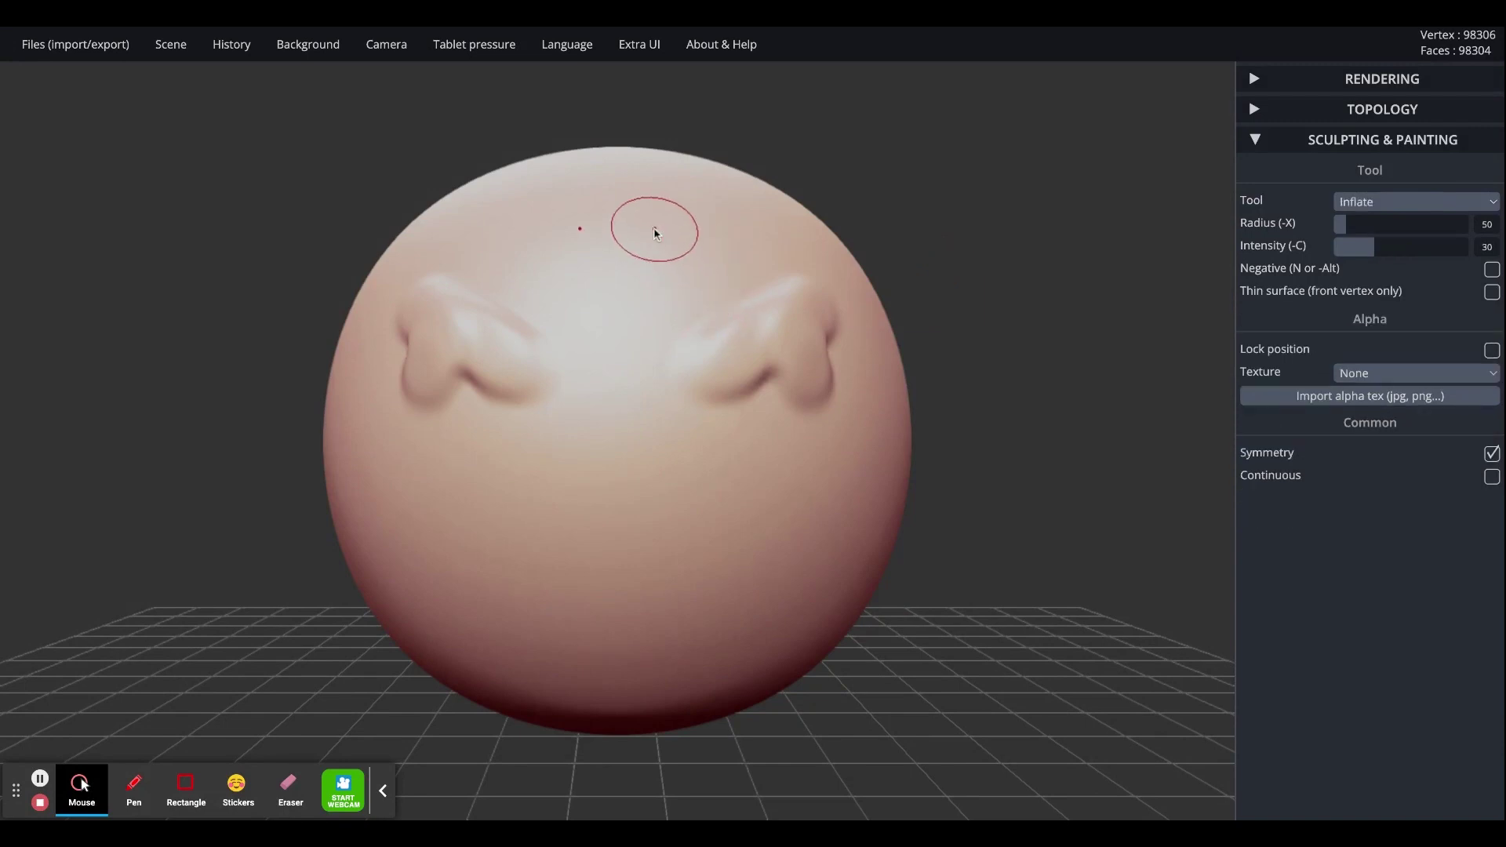
{"action": "mouse_move", "coordinate": [613, 208]}
{"action": "left_mouse_down"}
{"action": "mouse_move", "coordinate": [609, 262]}
{"action": "mouse_move", "coordinate": [628, 192]}
{"action": "mouse_move", "coordinate": [760, 249]}
{"action": "mouse_move", "coordinate": [821, 245]}
{"action": "left_mouse_up"}
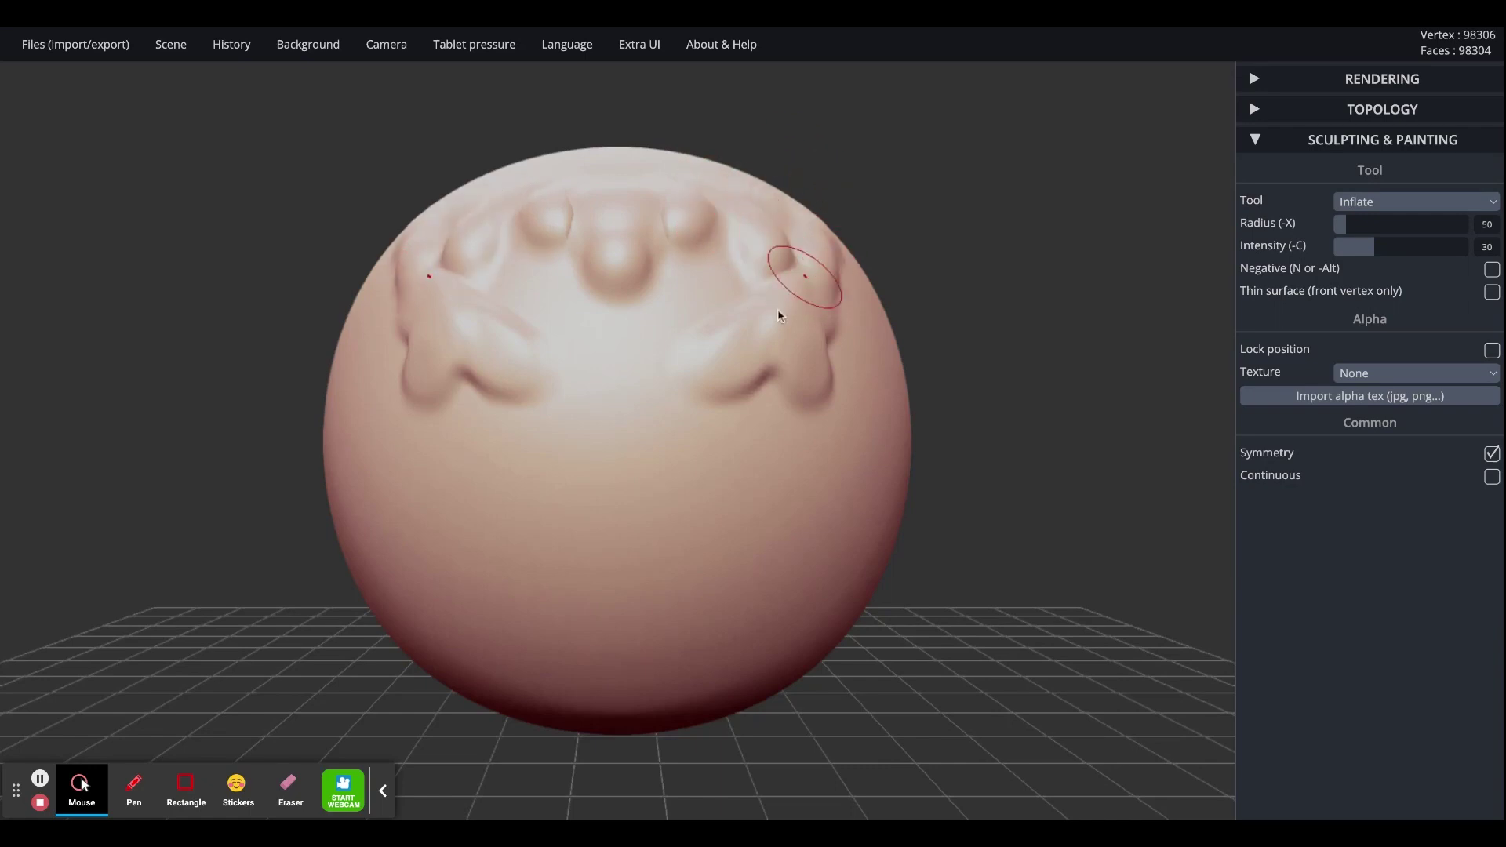
{"action": "mouse_move", "coordinate": [601, 505]}
{"action": "left_mouse_down"}
{"action": "mouse_move", "coordinate": [604, 587]}
{"action": "mouse_move", "coordinate": [609, 487]}
{"action": "mouse_move", "coordinate": [596, 542]}
{"action": "left_mouse_up"}
{"action": "mouse_move", "coordinate": [481, 587]}
{"action": "left_mouse_down"}
{"action": "mouse_move", "coordinate": [510, 628]}
{"action": "mouse_move", "coordinate": [713, 625]}
{"action": "mouse_move", "coordinate": [572, 666]}
{"action": "mouse_move", "coordinate": [531, 645]}
{"action": "mouse_move", "coordinate": [716, 625]}
{"action": "left_mouse_up"}
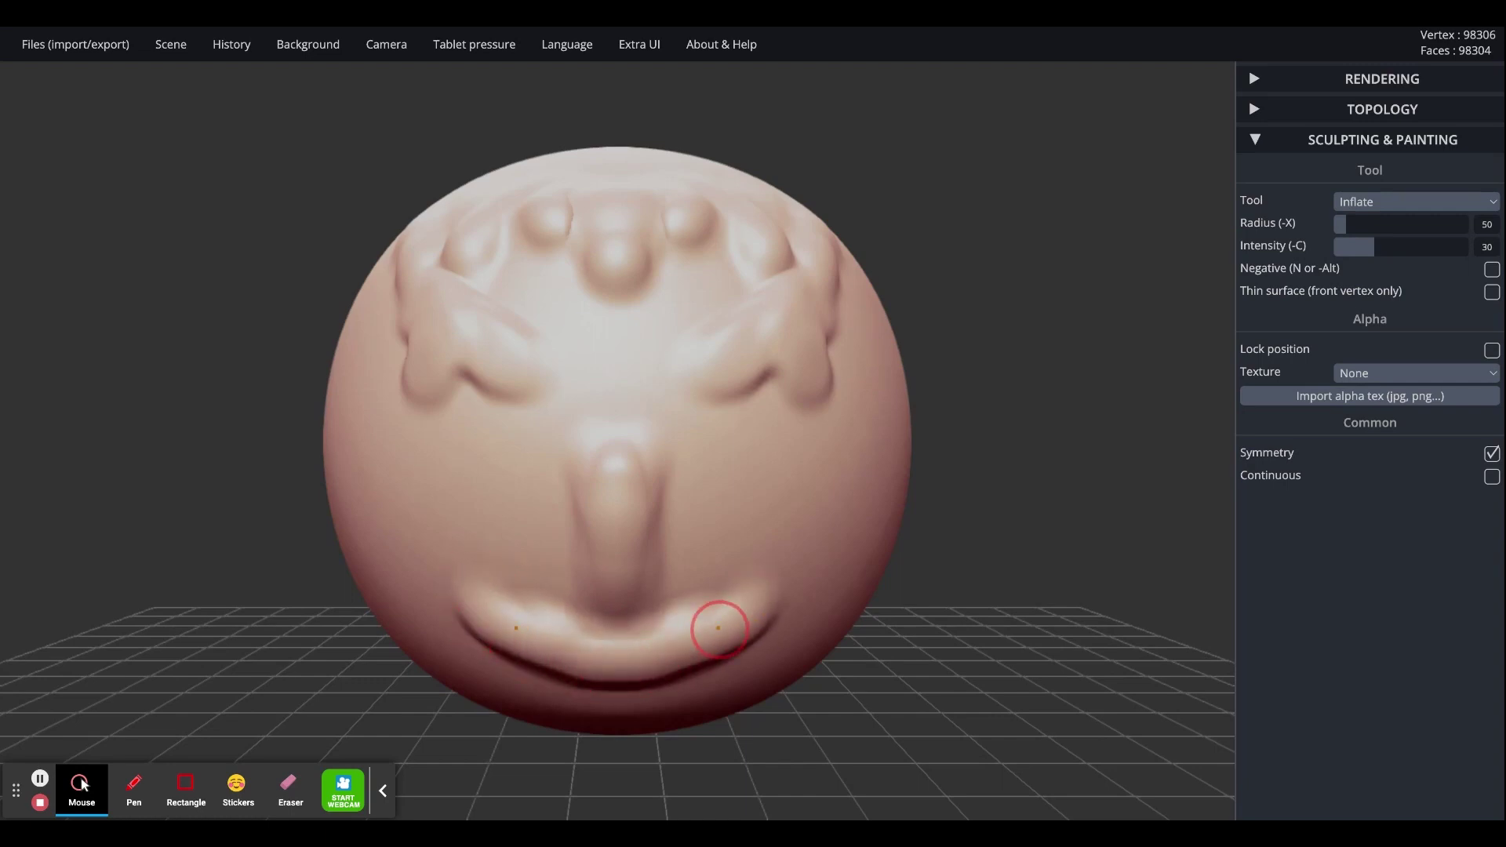
Step: Twist the right side of the sculpted face, then move on to the Jacksonpollock.org slide
{"action": "left_click", "coordinate": [1434, 215]}
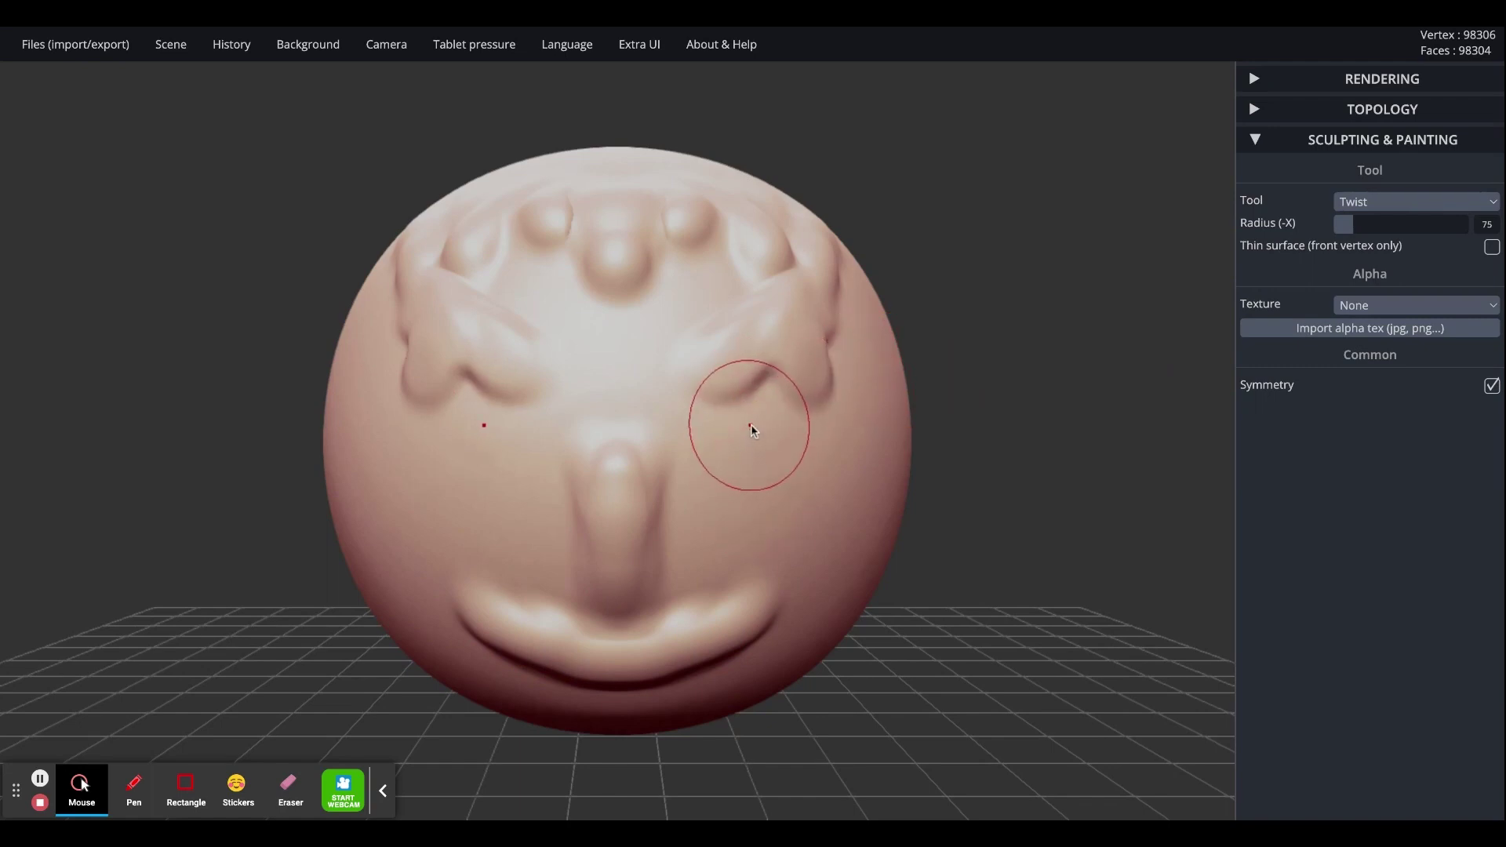
{"action": "left_click_drag", "start_coordinate": [750, 430], "coordinate": [774, 424]}
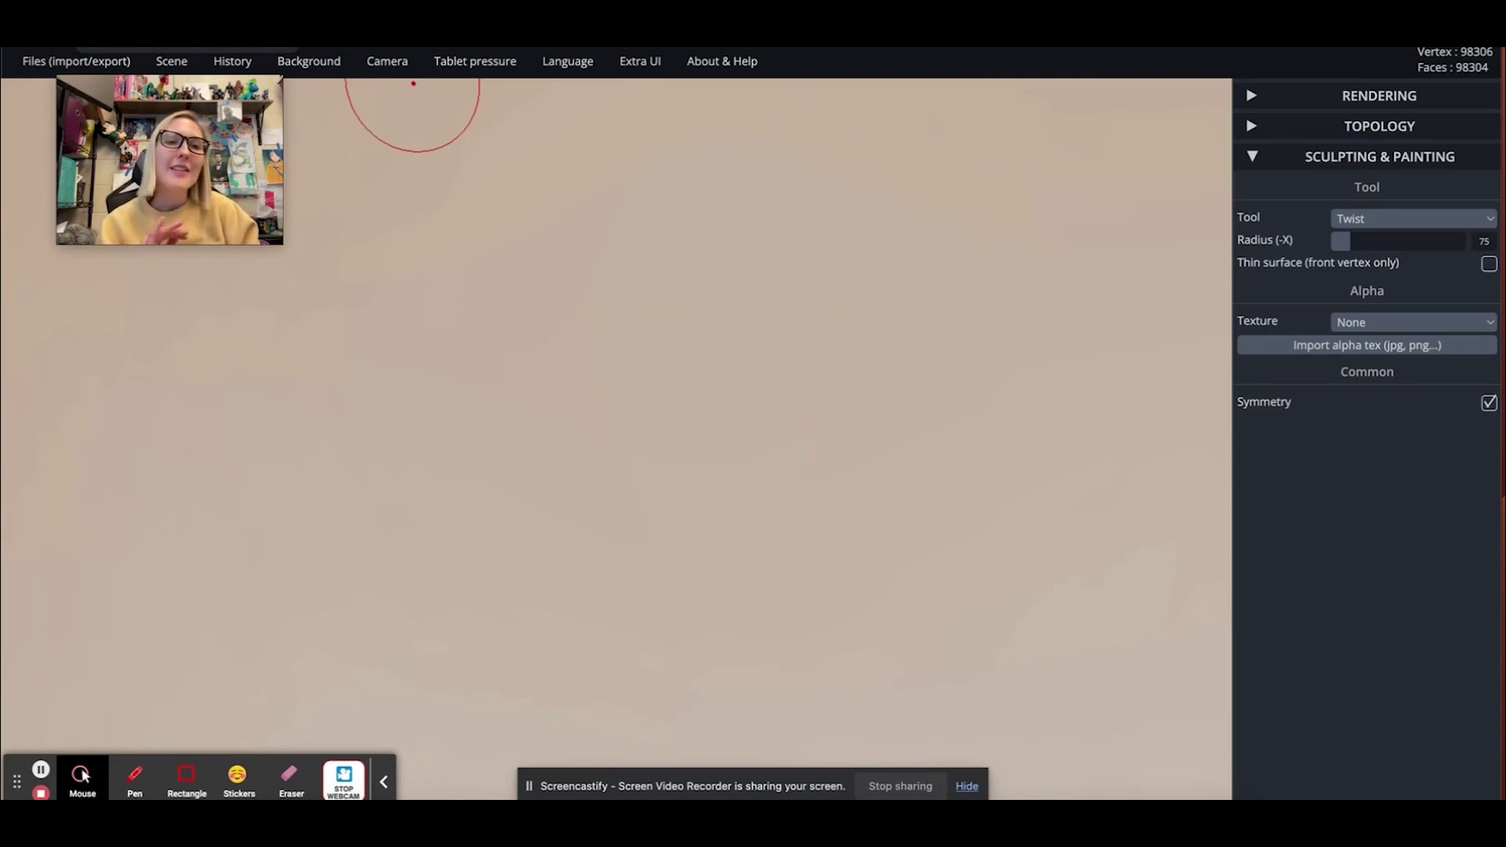
{"action": "key", "text": "super+Tab"}
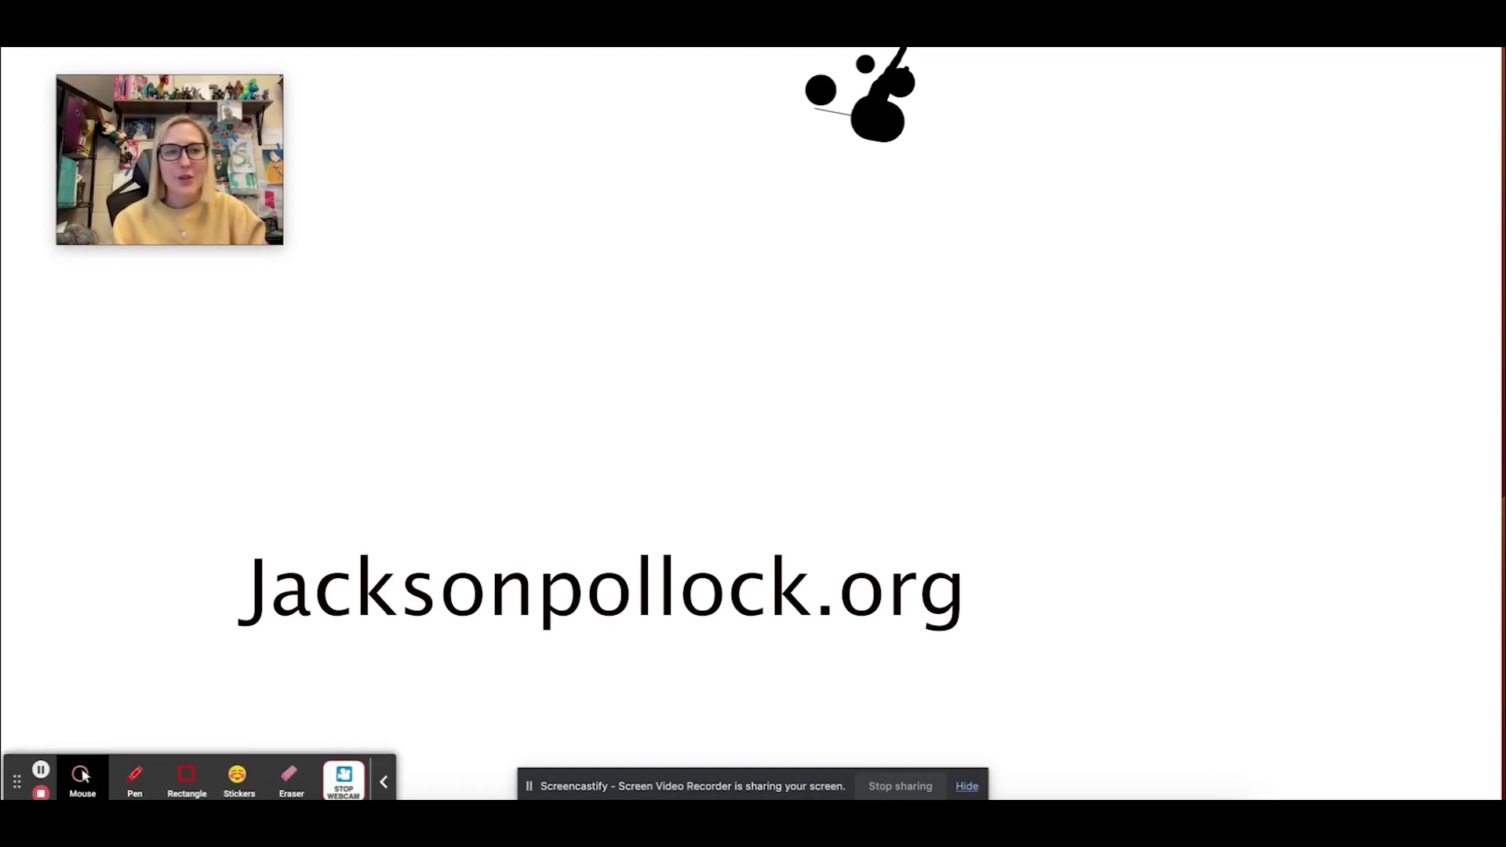
Step: Drip dense black loops across the whole canvas and splash a large blob near the top centre
{"action": "mouse_move", "coordinate": [807, 299]}
{"action": "mouse_move", "coordinate": [1153, 393]}
{"action": "mouse_move", "coordinate": [857, 474]}
{"action": "mouse_move", "coordinate": [742, 337]}
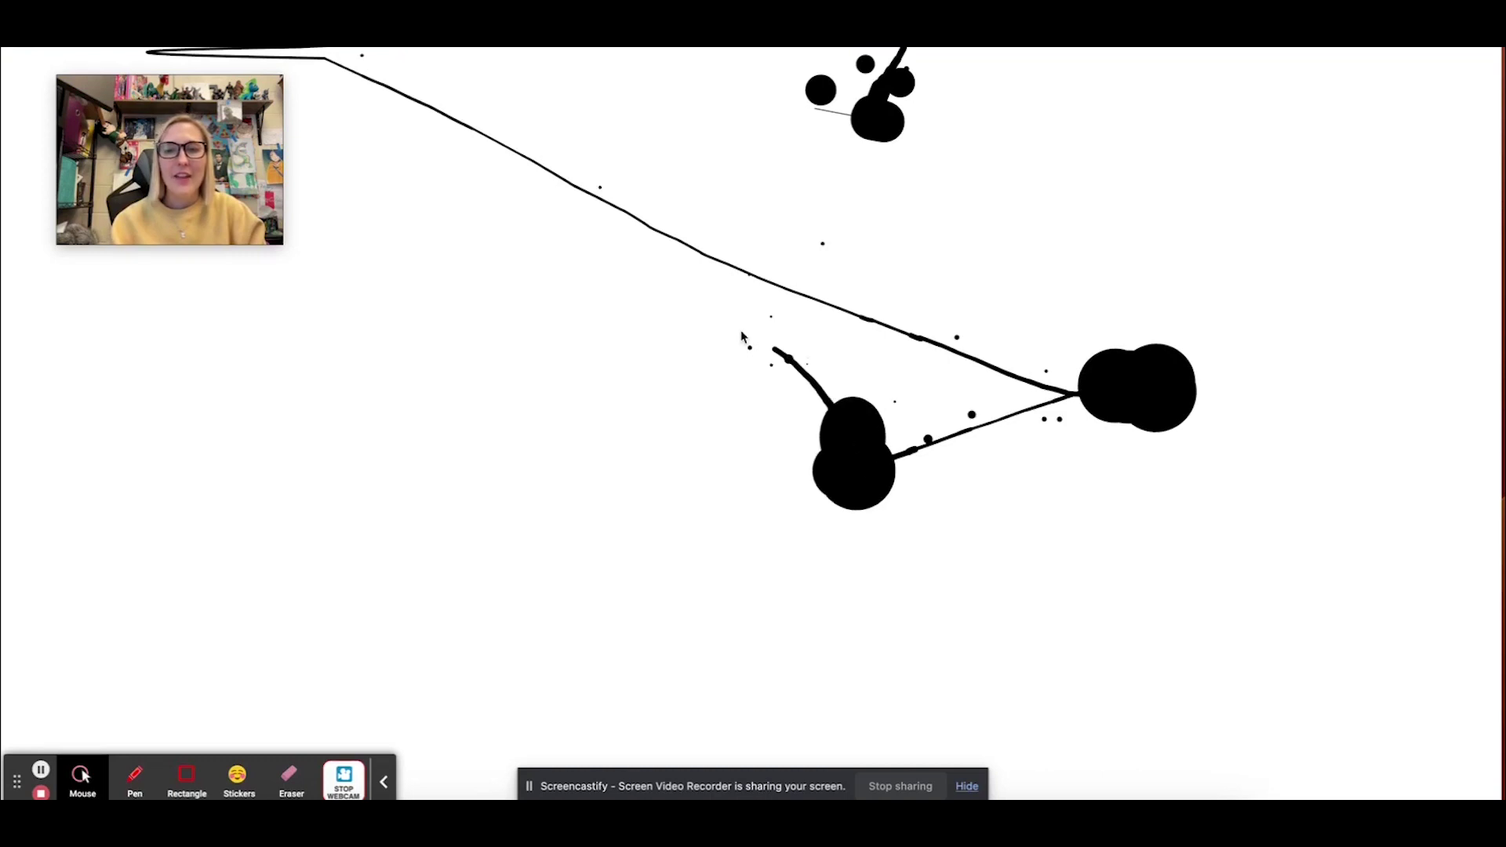
{"action": "mouse_move", "coordinate": [1277, 555]}
{"action": "mouse_move", "coordinate": [737, 504]}
{"action": "mouse_move", "coordinate": [907, 296]}
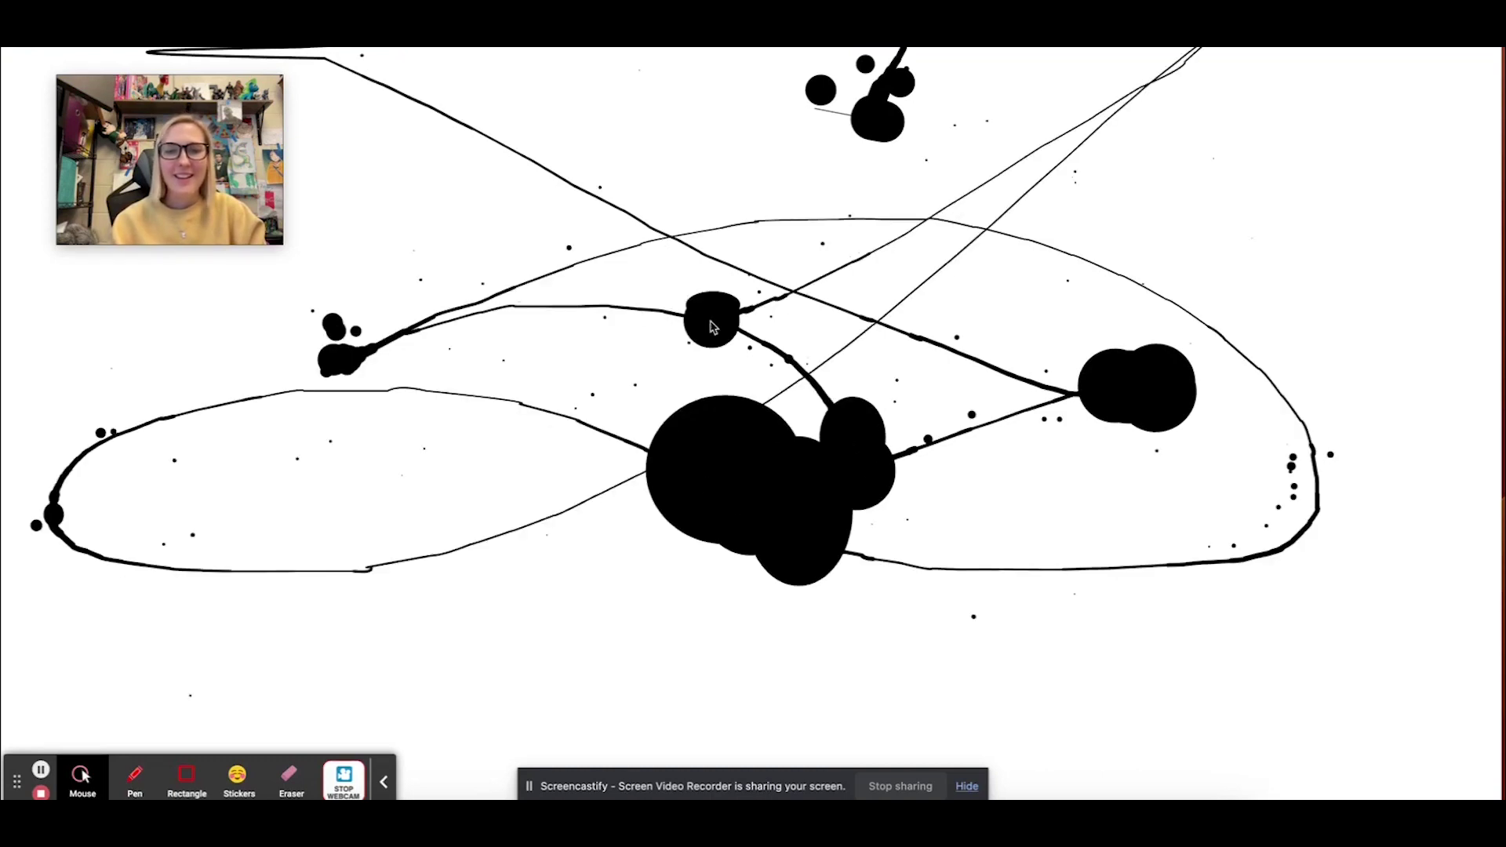
{"action": "mouse_move", "coordinate": [703, 188]}
{"action": "mouse_move", "coordinate": [1067, 243]}
{"action": "mouse_move", "coordinate": [1195, 372]}
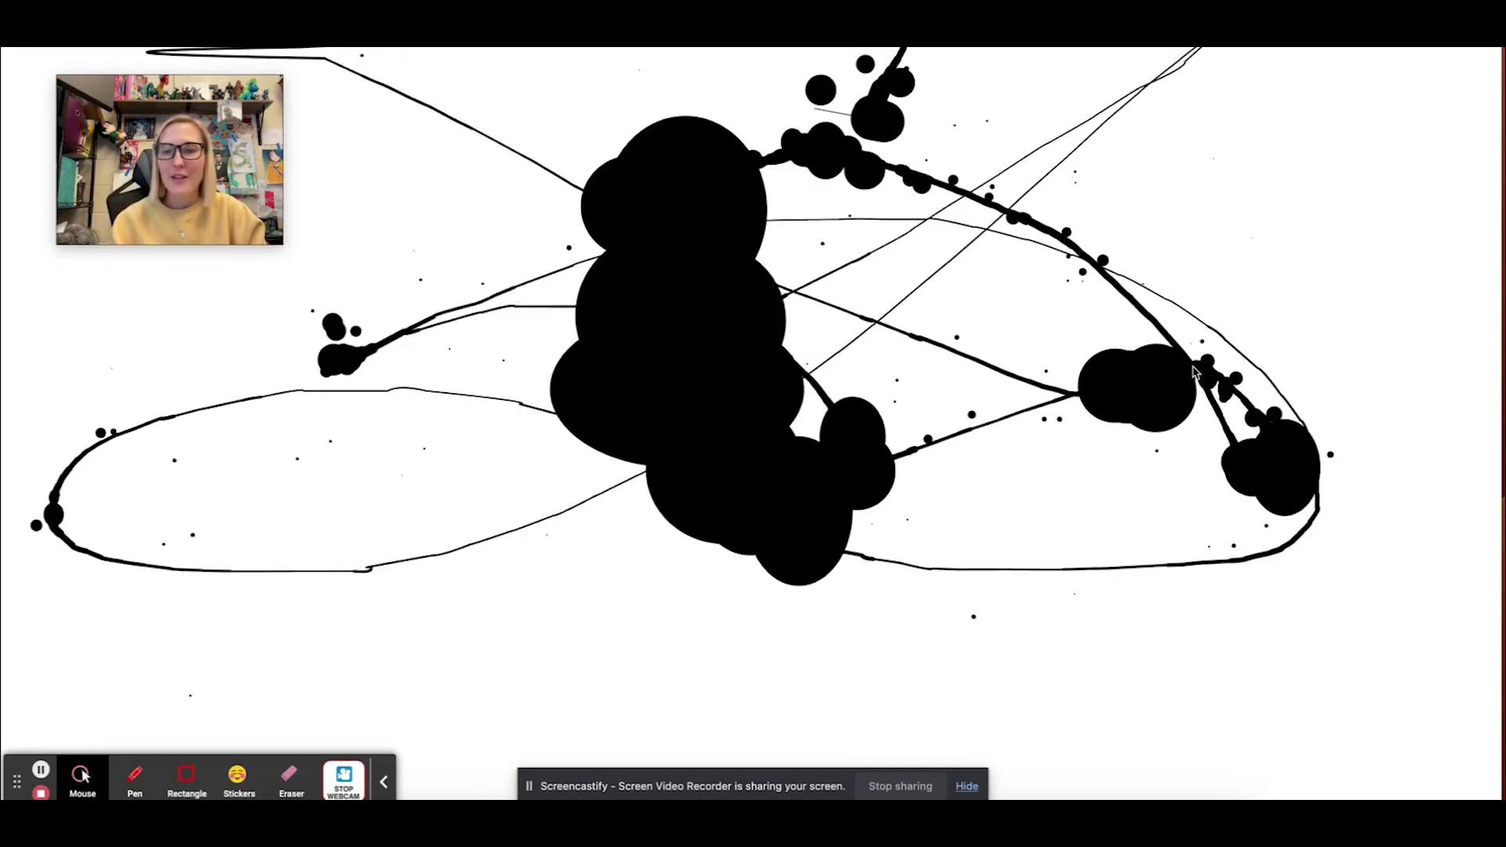
{"action": "mouse_move", "coordinate": [8, 470]}
{"action": "mouse_move", "coordinate": [1255, 361]}
{"action": "mouse_move", "coordinate": [300, 292]}
{"action": "mouse_move", "coordinate": [31, 517]}
{"action": "mouse_move", "coordinate": [549, 518]}
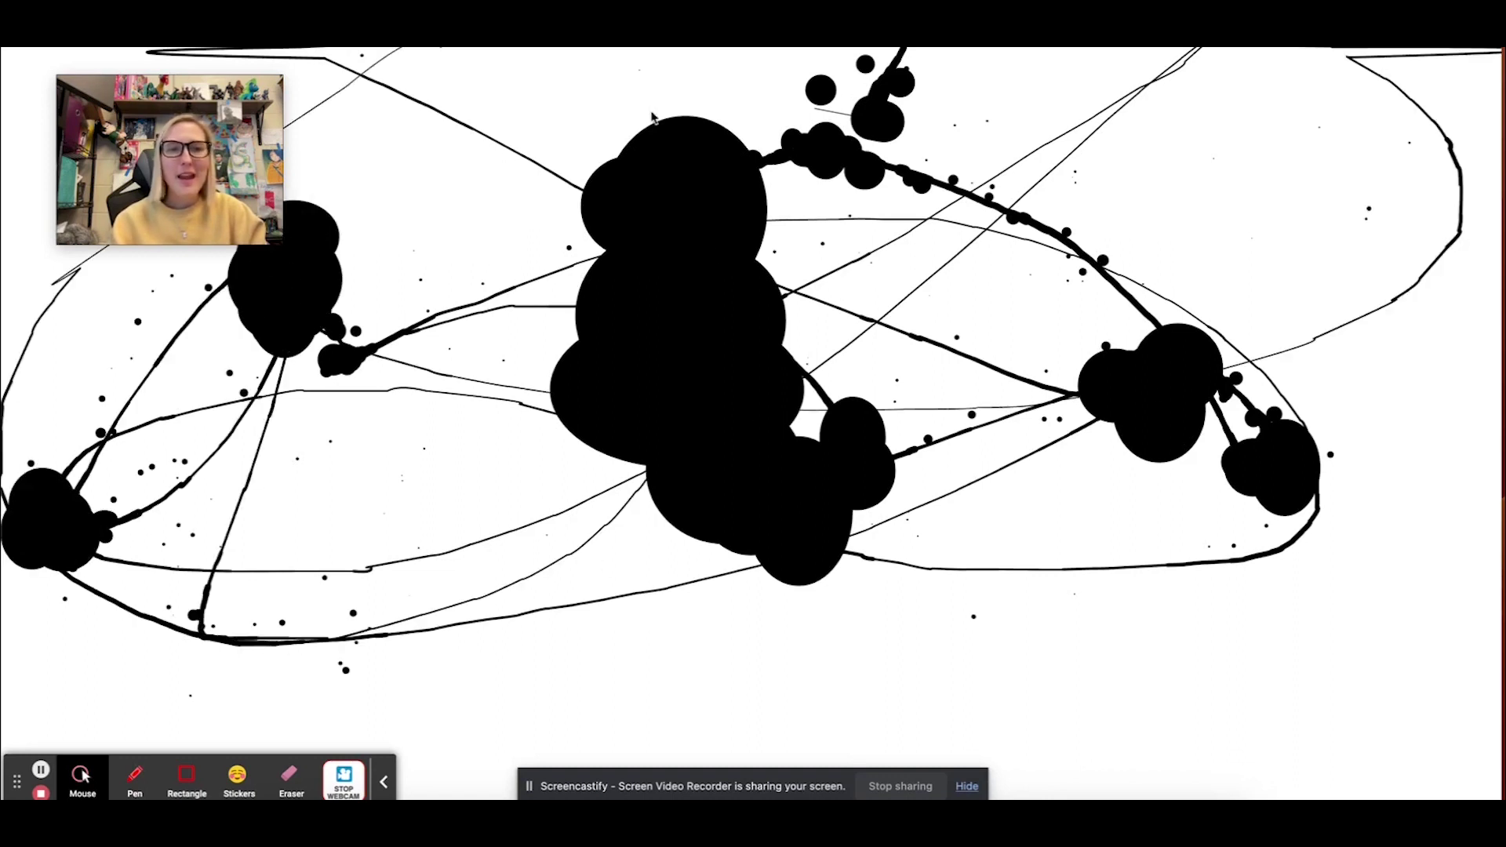
{"action": "mouse_move", "coordinate": [400, 329]}
{"action": "mouse_move", "coordinate": [283, 428]}
{"action": "mouse_move", "coordinate": [376, 180]}
{"action": "mouse_move", "coordinate": [1161, 345]}
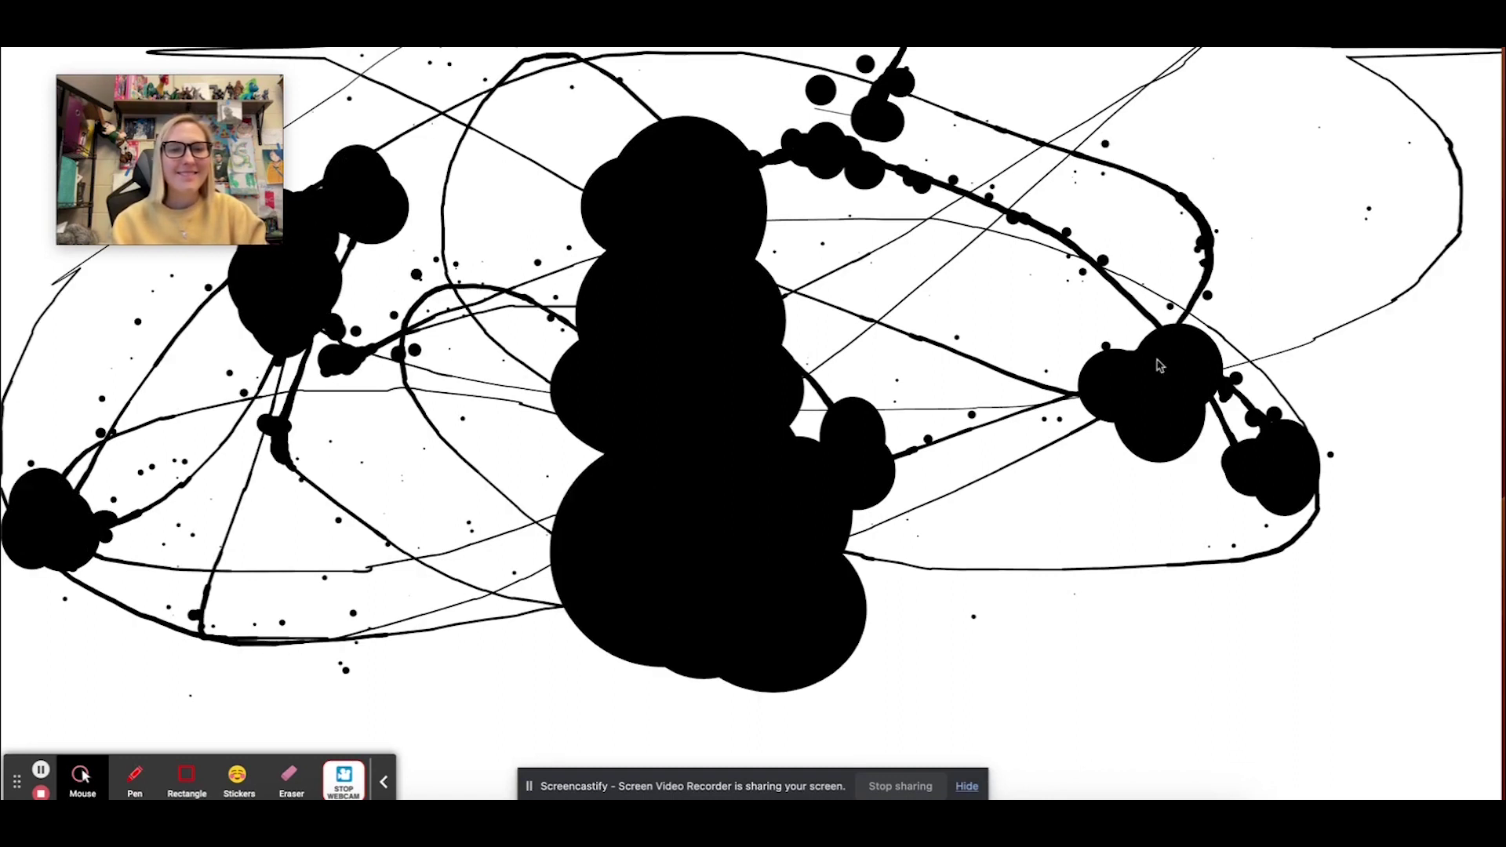
{"action": "mouse_move", "coordinate": [1059, 298]}
{"action": "mouse_move", "coordinate": [1059, 606]}
{"action": "mouse_move", "coordinate": [1043, 565]}
{"action": "mouse_move", "coordinate": [1346, 631]}
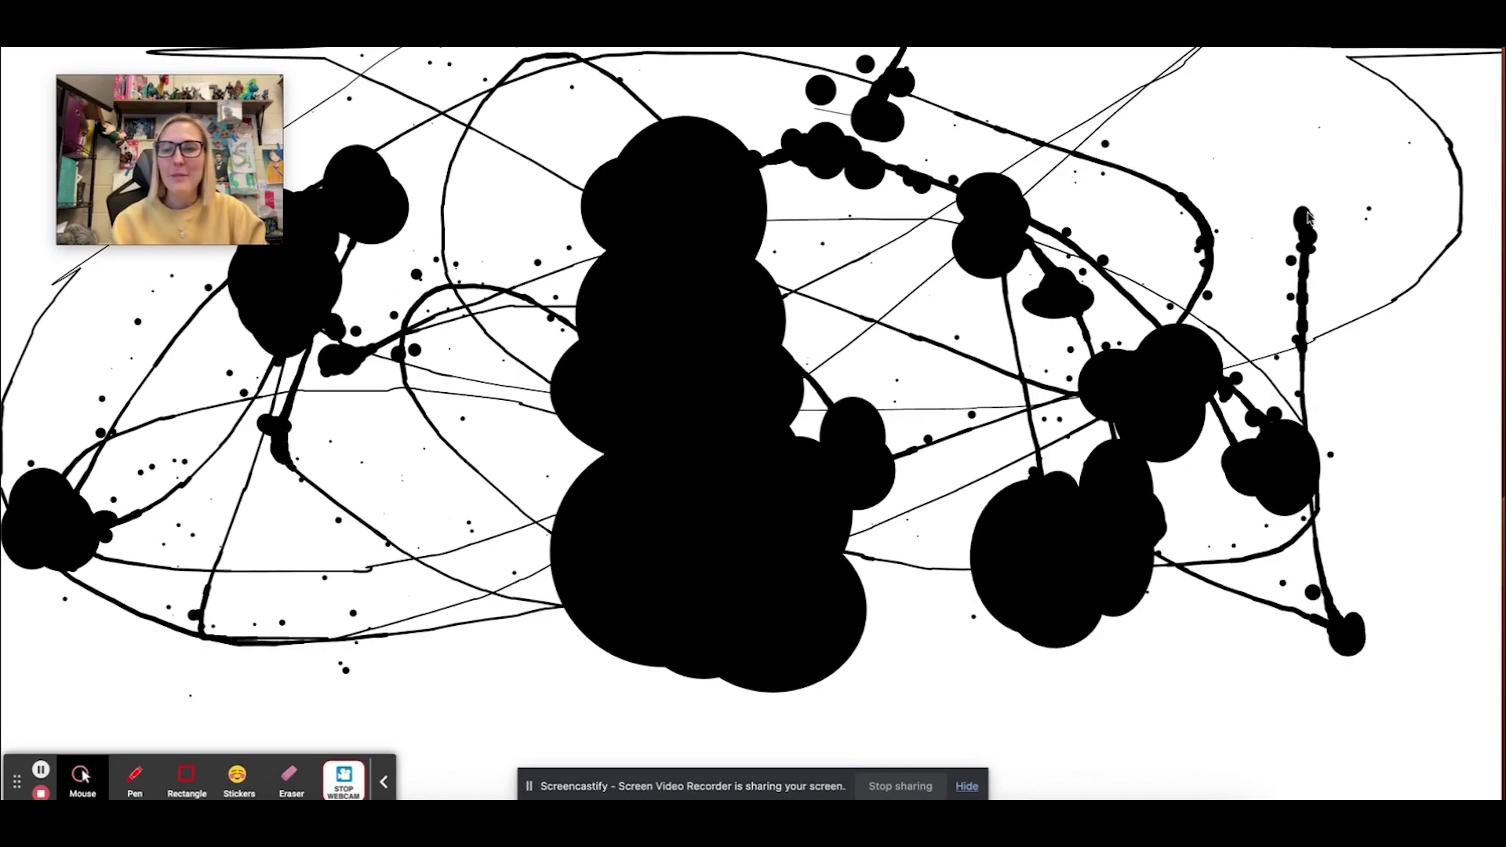
{"action": "mouse_move", "coordinate": [1271, 165]}
{"action": "mouse_move", "coordinate": [161, 571]}
{"action": "mouse_move", "coordinate": [262, 541]}
{"action": "mouse_move", "coordinate": [397, 706]}
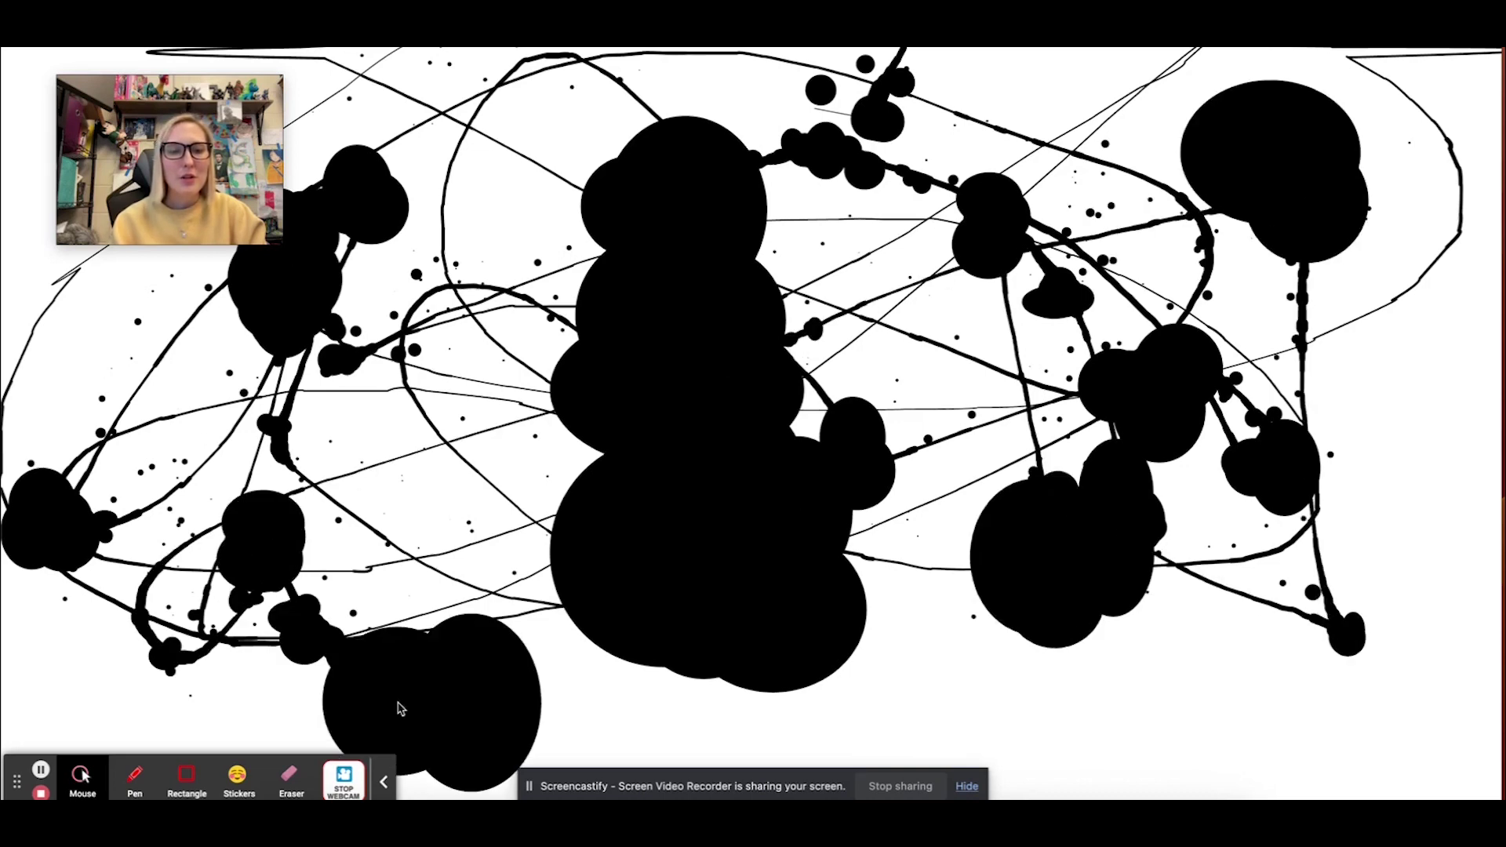
{"action": "mouse_move", "coordinate": [510, 619]}
{"action": "mouse_move", "coordinate": [1250, 578]}
{"action": "mouse_move", "coordinate": [625, 689]}
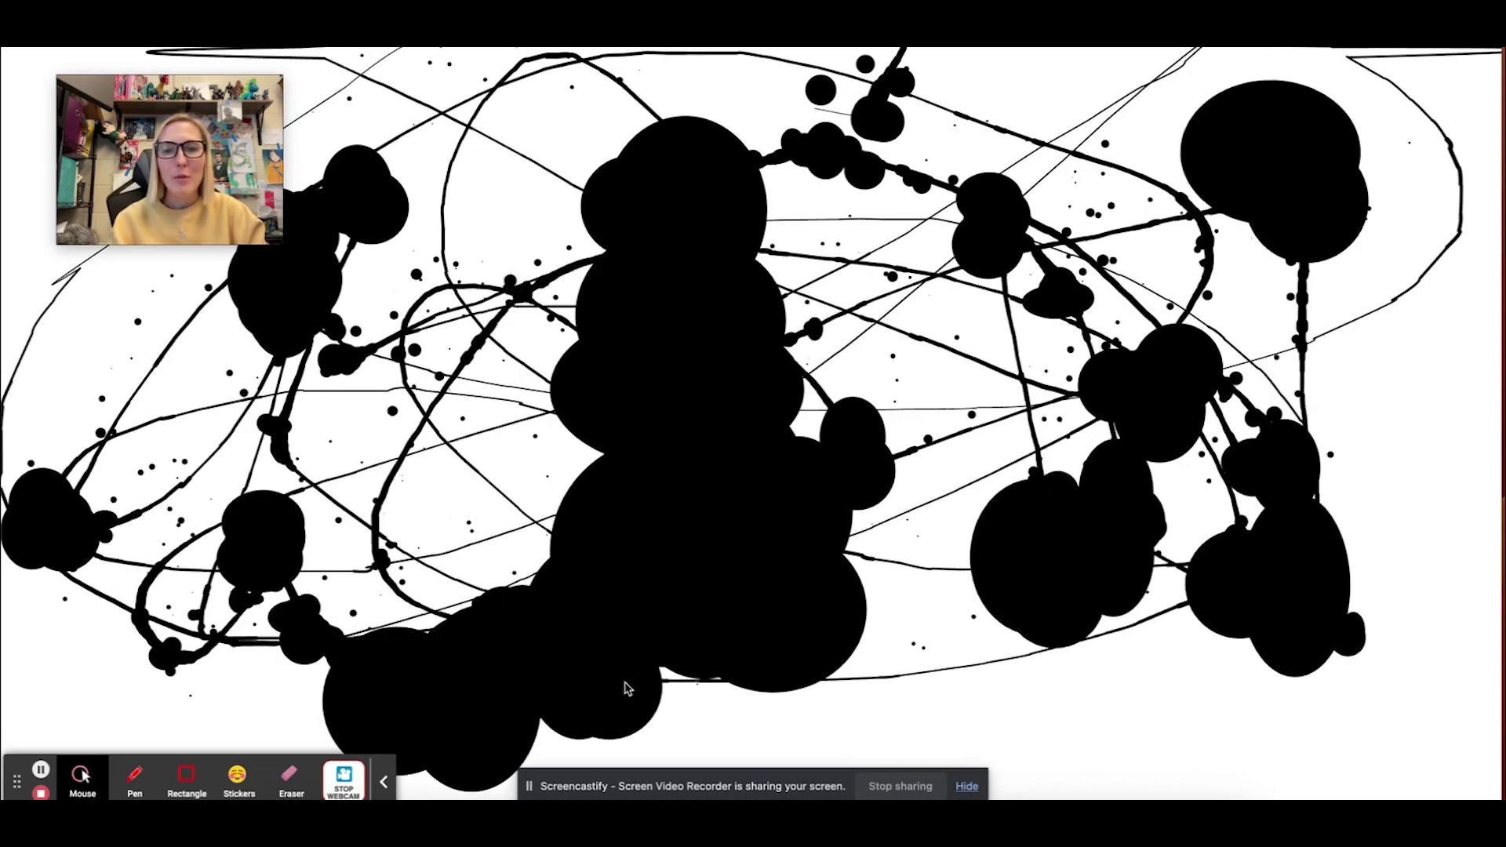
{"action": "mouse_move", "coordinate": [20, 196]}
{"action": "mouse_move", "coordinate": [968, 141]}
{"action": "mouse_move", "coordinate": [1341, 291]}
{"action": "mouse_move", "coordinate": [1153, 149]}
{"action": "left_click", "coordinate": [920, 153]}
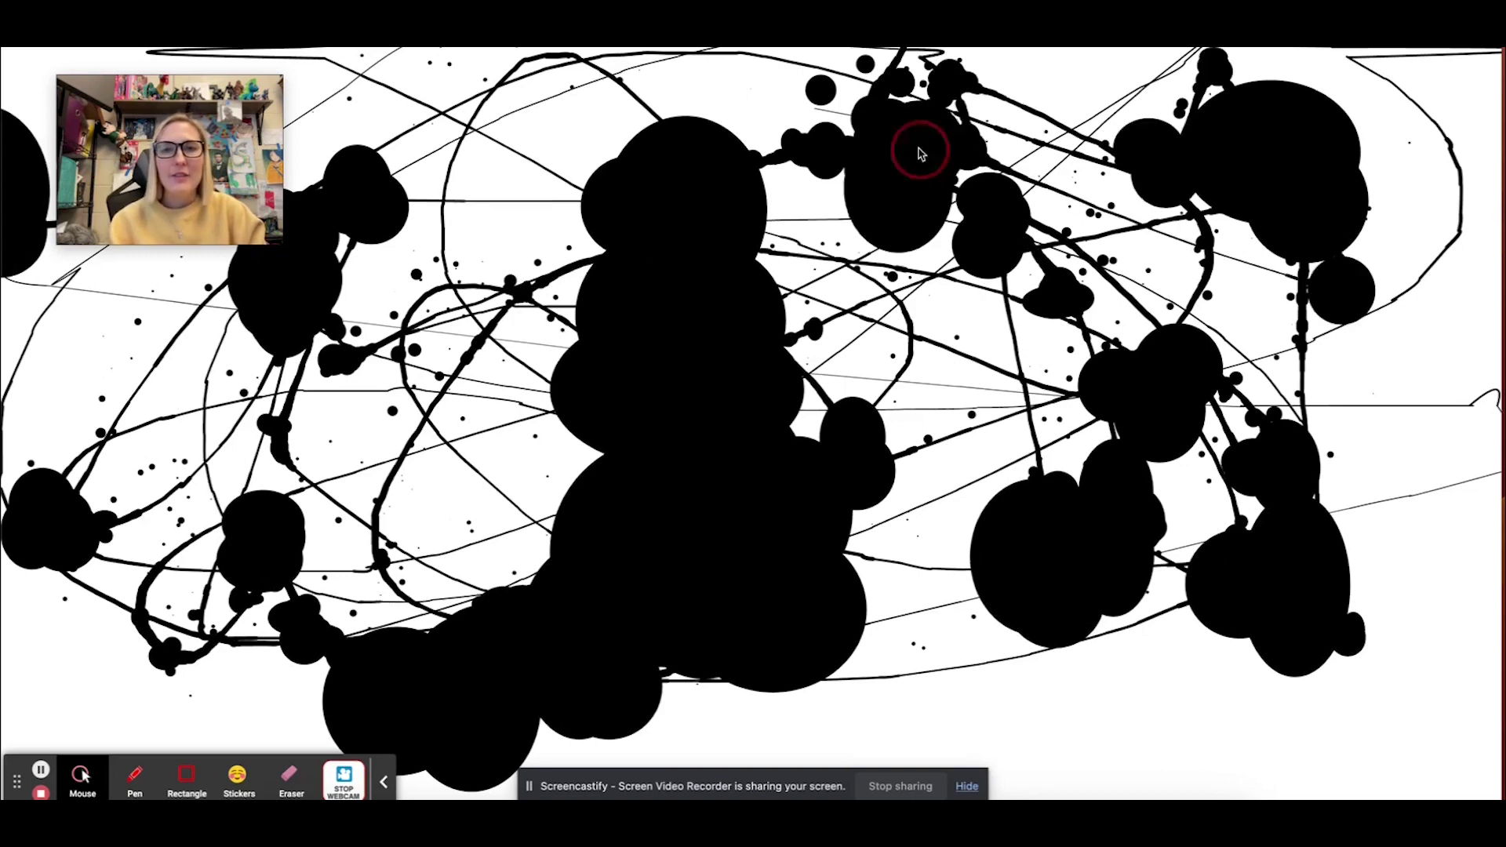
Step: Clear the canvas with Space and drip a diagonal chain of black blobs with thin lines
{"action": "mouse_move", "coordinate": [642, 99]}
{"action": "key", "text": "space"}
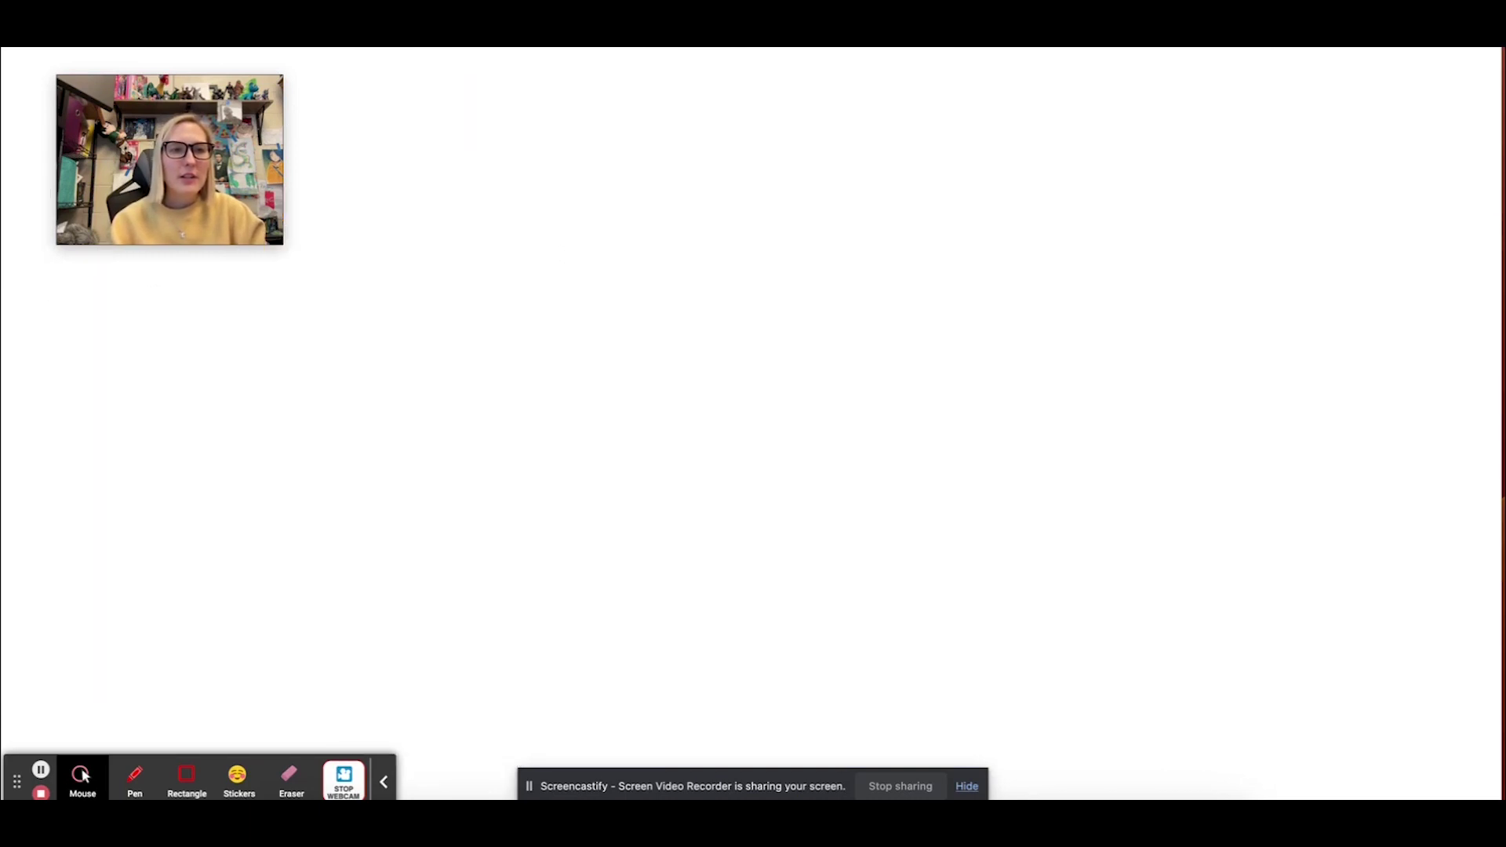
{"action": "mouse_move", "coordinate": [521, 110]}
{"action": "mouse_move", "coordinate": [293, 520]}
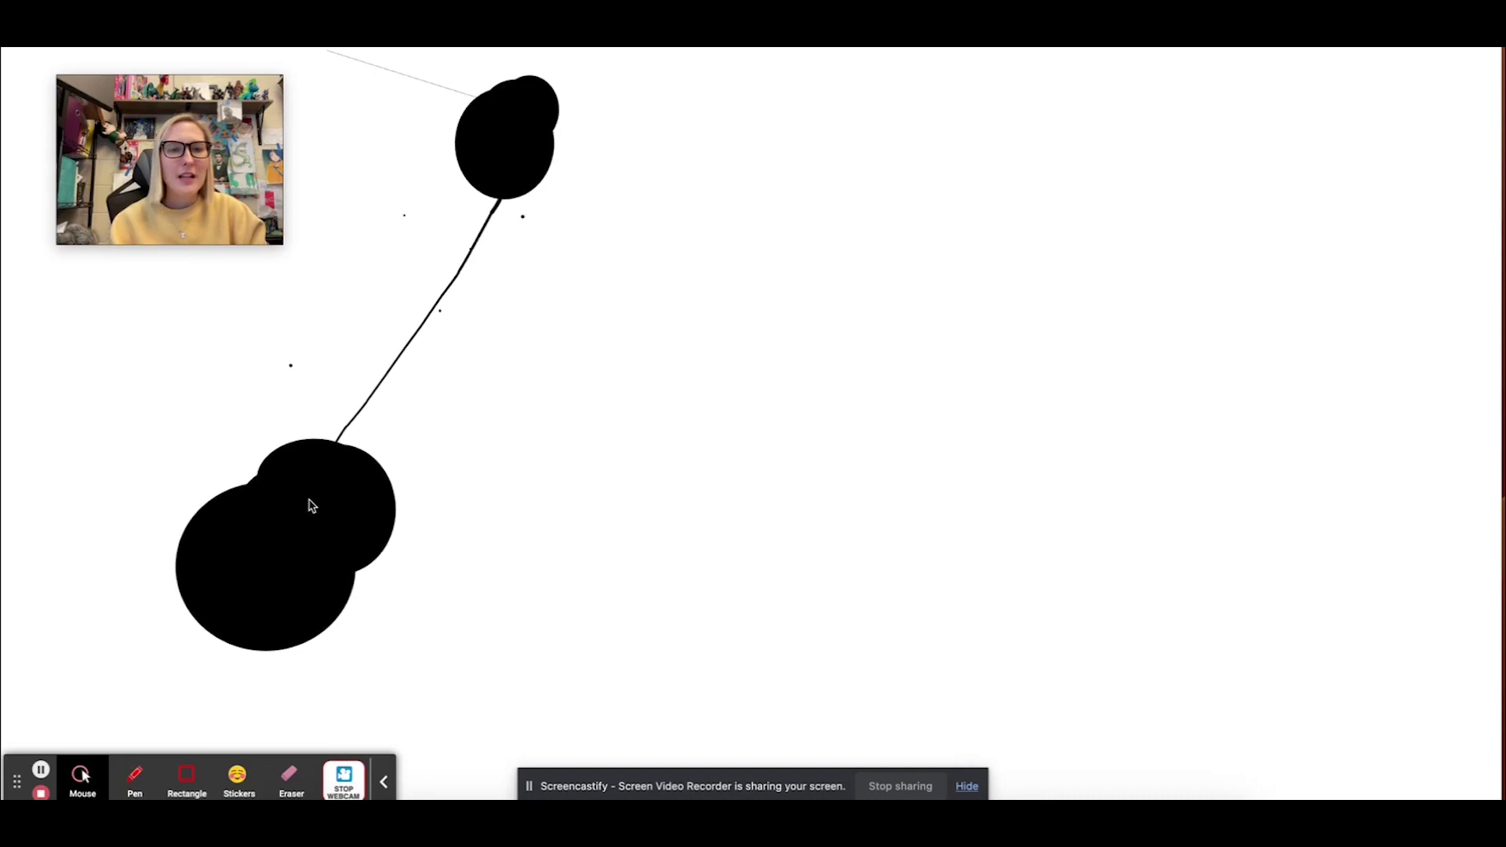
{"action": "mouse_move", "coordinate": [405, 475]}
{"action": "mouse_move", "coordinate": [508, 433]}
{"action": "mouse_move", "coordinate": [592, 397]}
{"action": "mouse_move", "coordinate": [655, 356]}
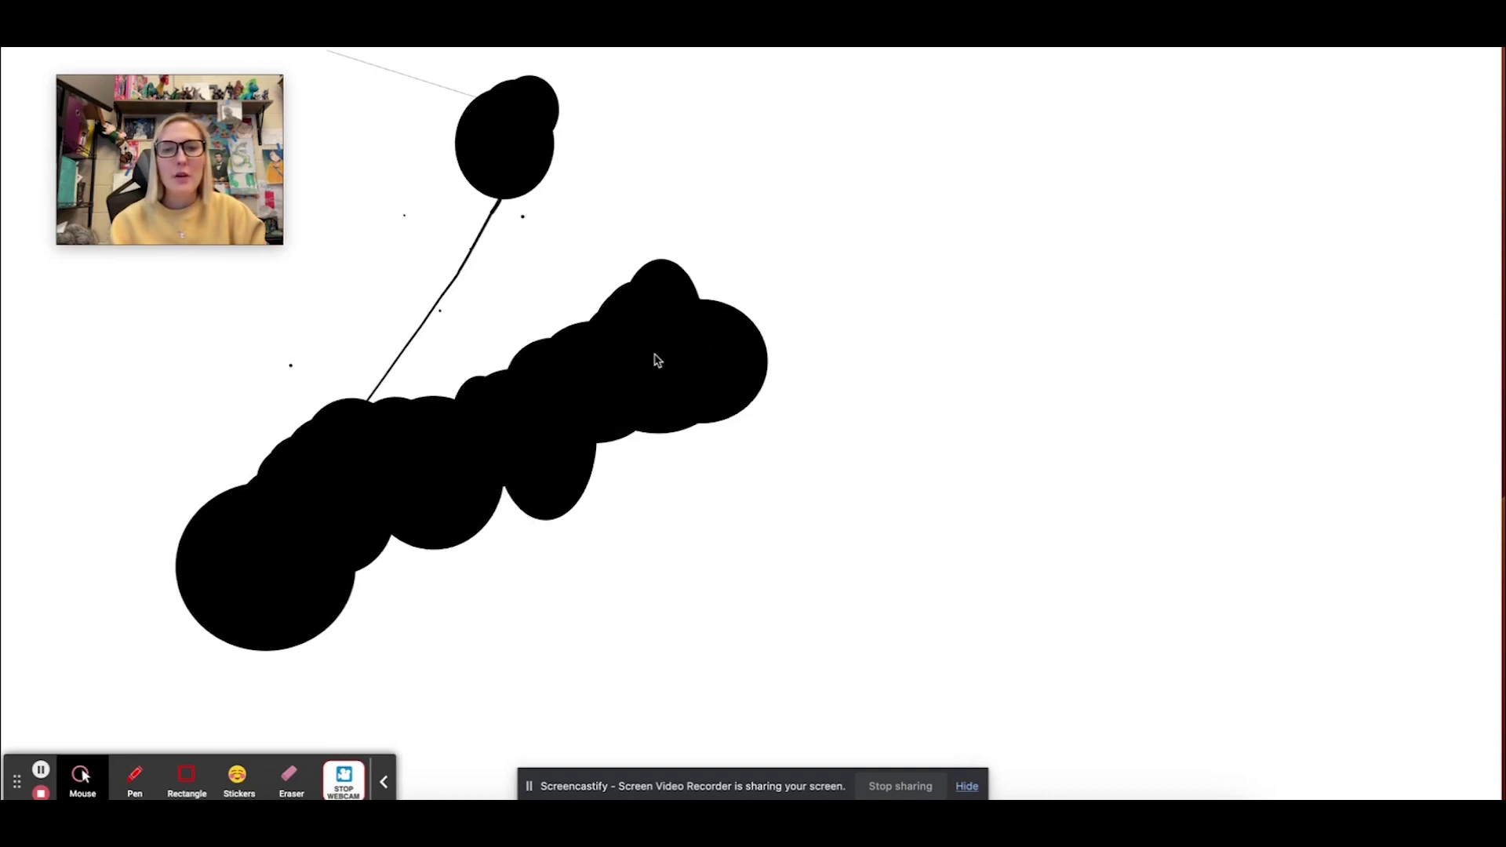
{"action": "mouse_move", "coordinate": [746, 308]}
{"action": "mouse_move", "coordinate": [850, 703]}
{"action": "mouse_move", "coordinate": [1025, 477]}
{"action": "mouse_move", "coordinate": [133, 517]}
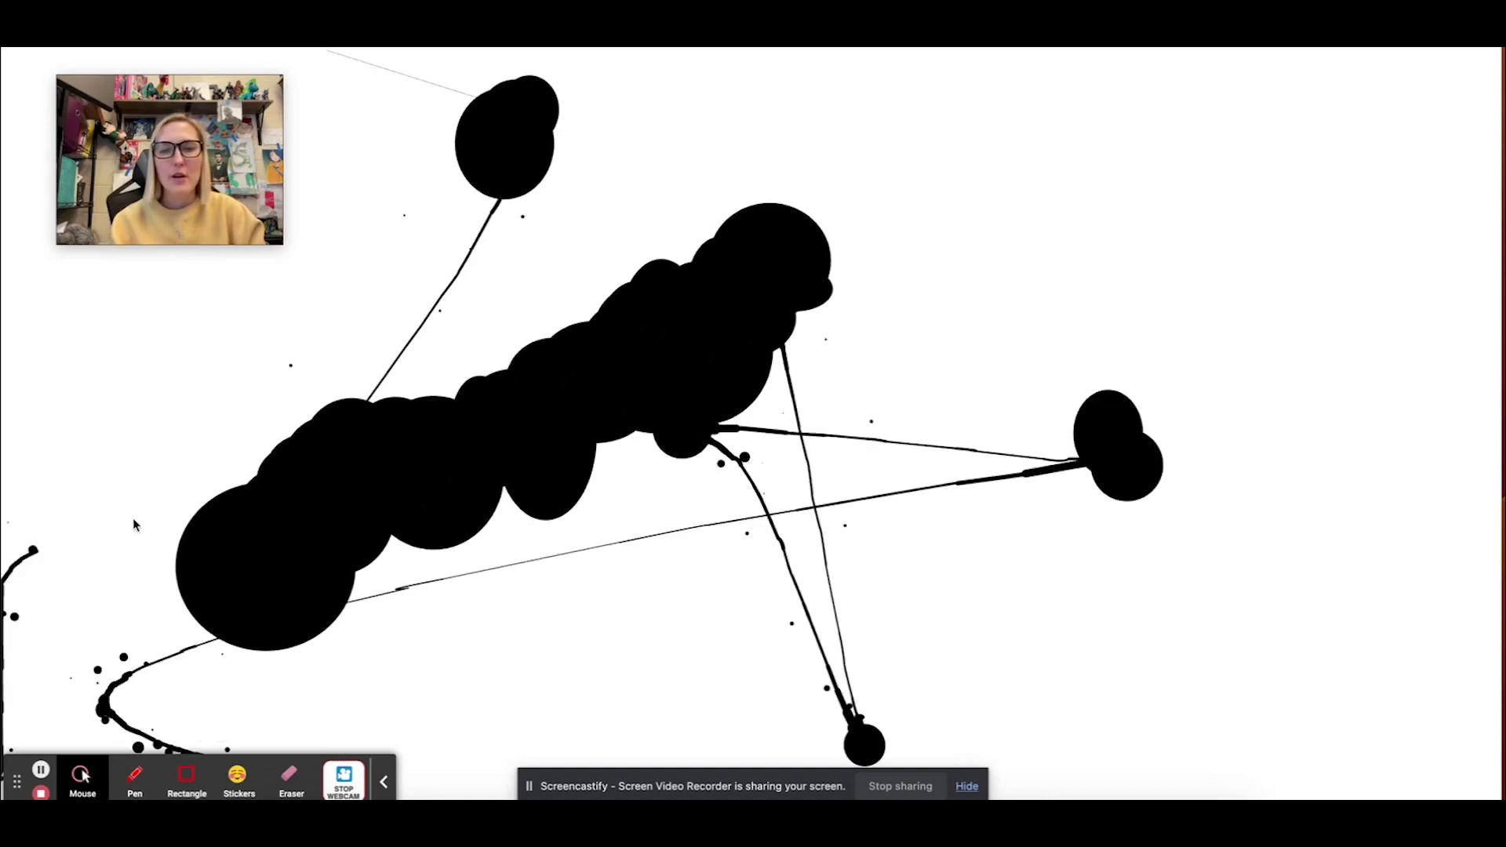
{"action": "mouse_move", "coordinate": [619, 647]}
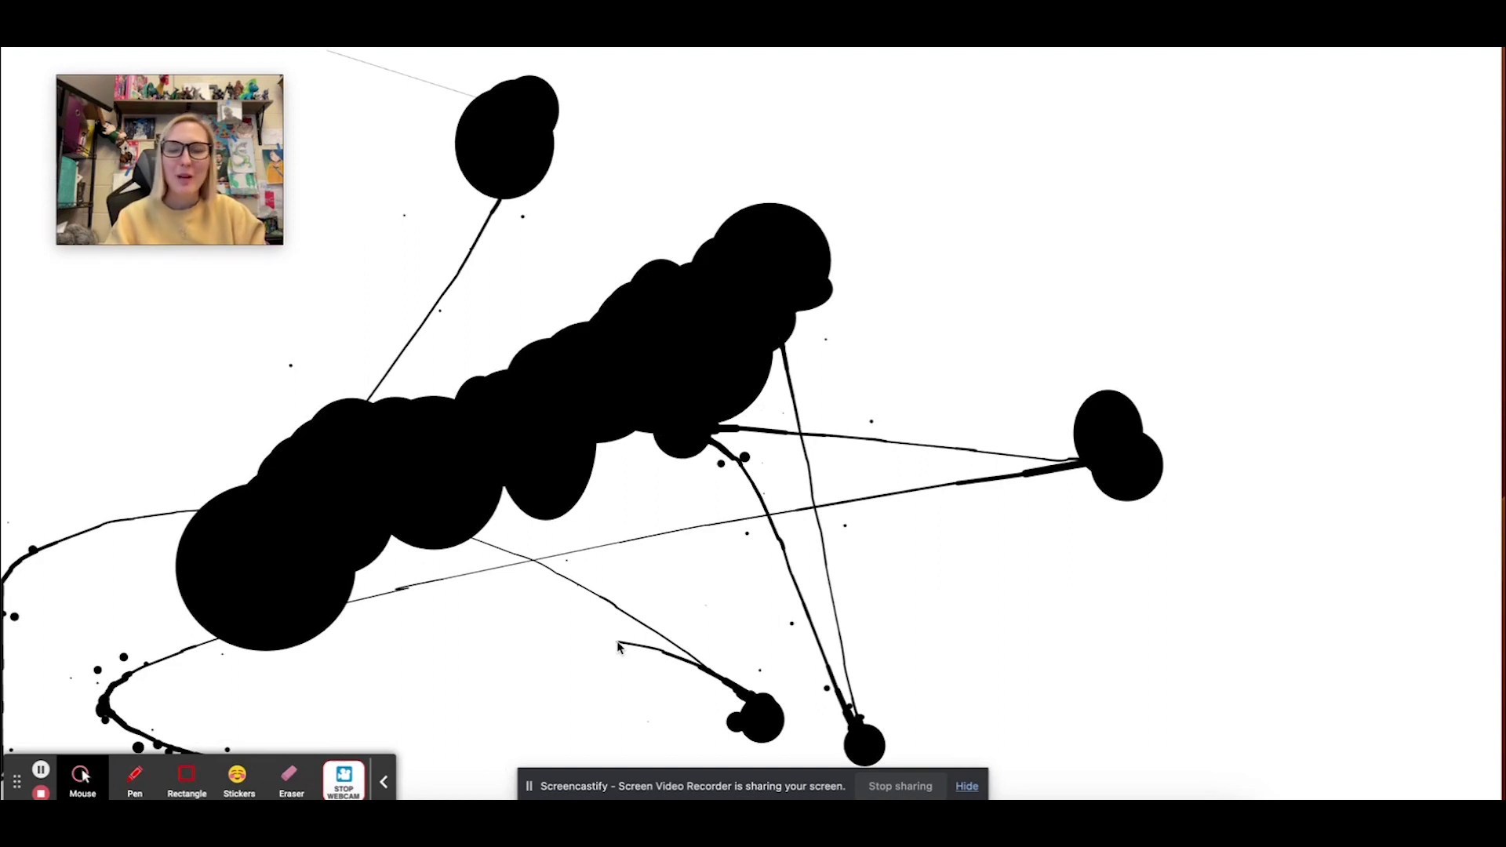